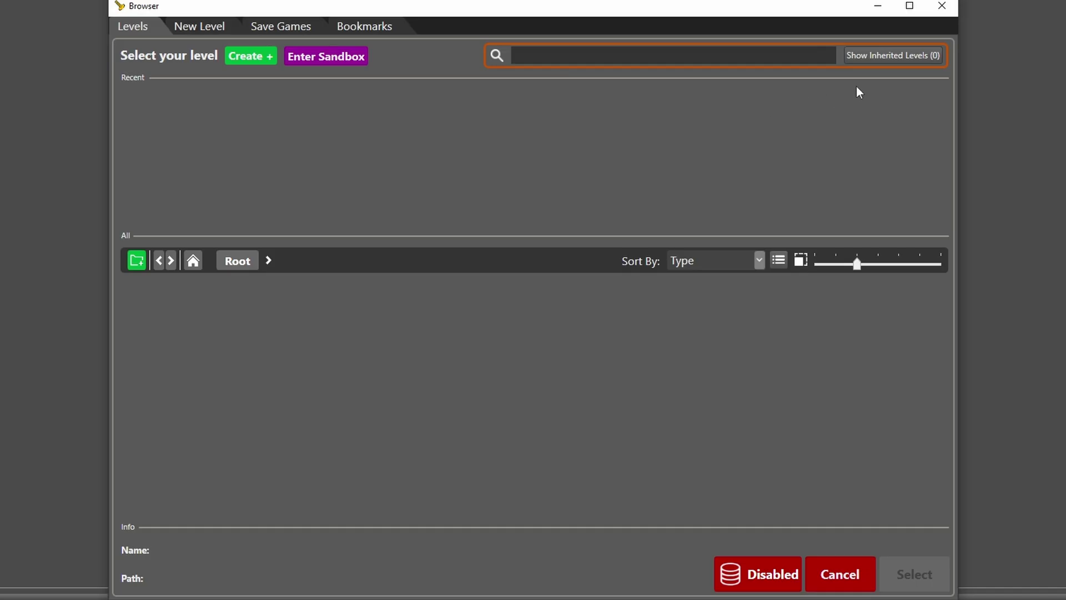
Show inherited levels and open WLD_Main_A from the Act_1A_WLD folder.
{"action": "left_click", "coordinate": [665, 198]}
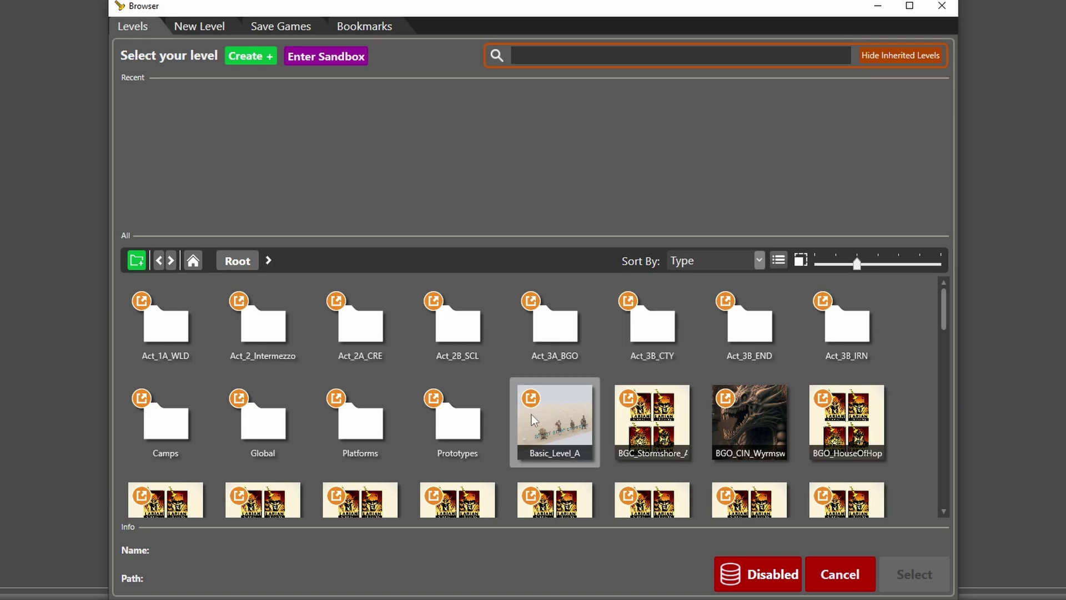
{"action": "double_click", "coordinate": [169, 326]}
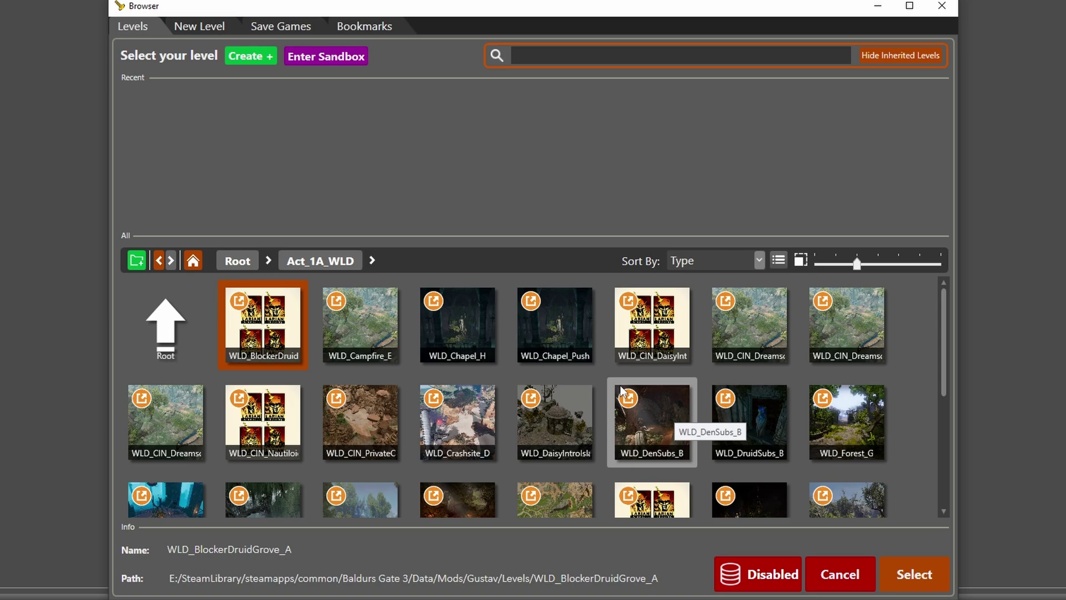
{"action": "scroll", "coordinate": [621, 384], "scroll_direction": "down", "scroll_amount": 1}
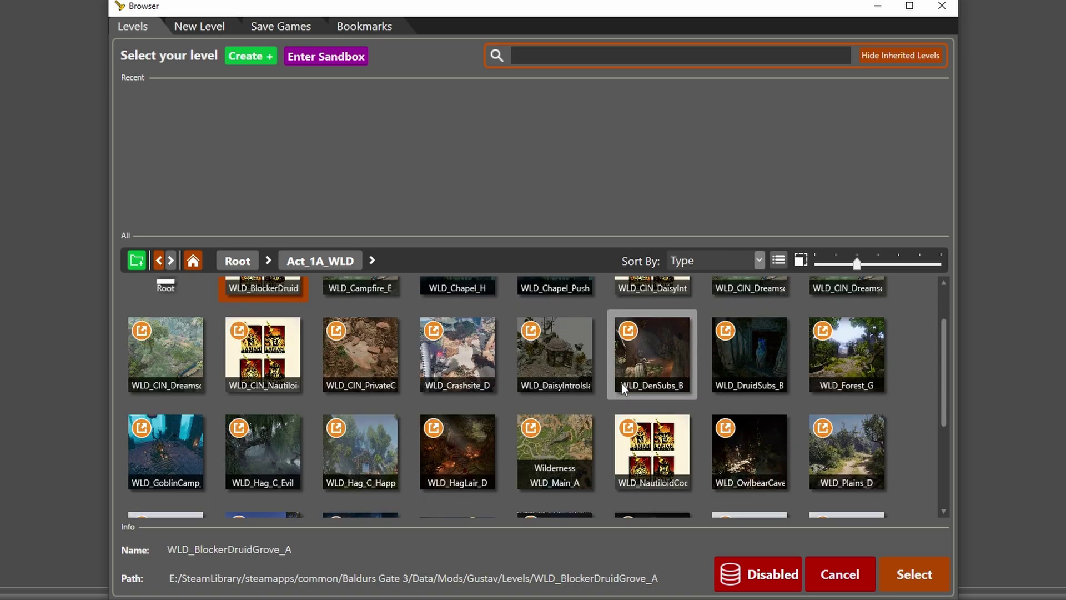
{"action": "scroll", "coordinate": [621, 383], "scroll_direction": "down", "scroll_amount": 1}
{"action": "double_click", "coordinate": [554, 355]}
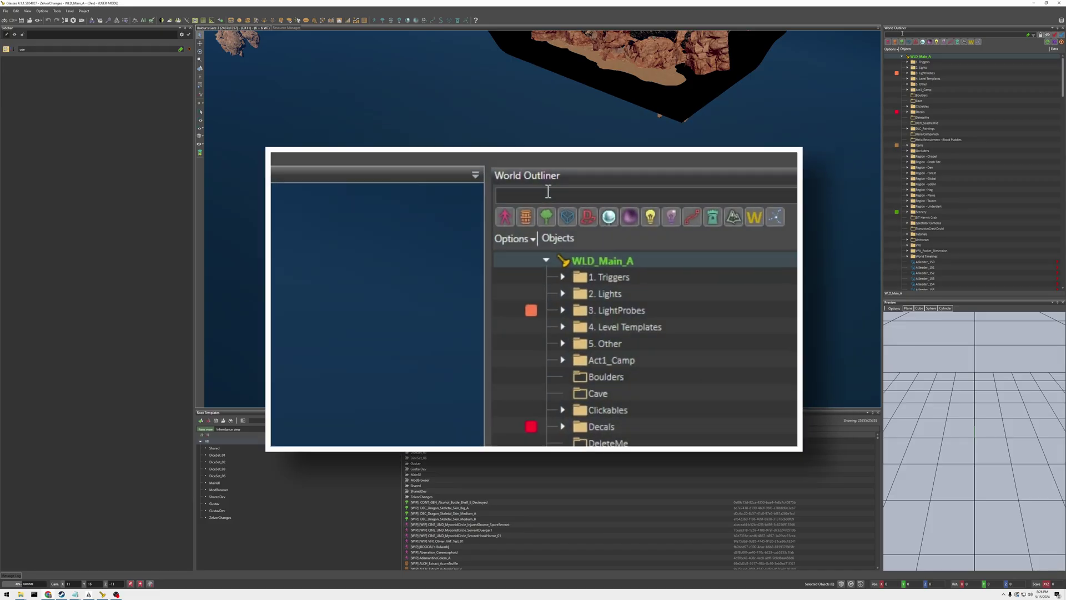
Search the World Outliner for 'Zevlor' and open S_DEN_TieflingLeader's visual in the Character Editor.
{"action": "left_click", "coordinate": [902, 33]}
{"action": "type", "text": "Zevlor"}
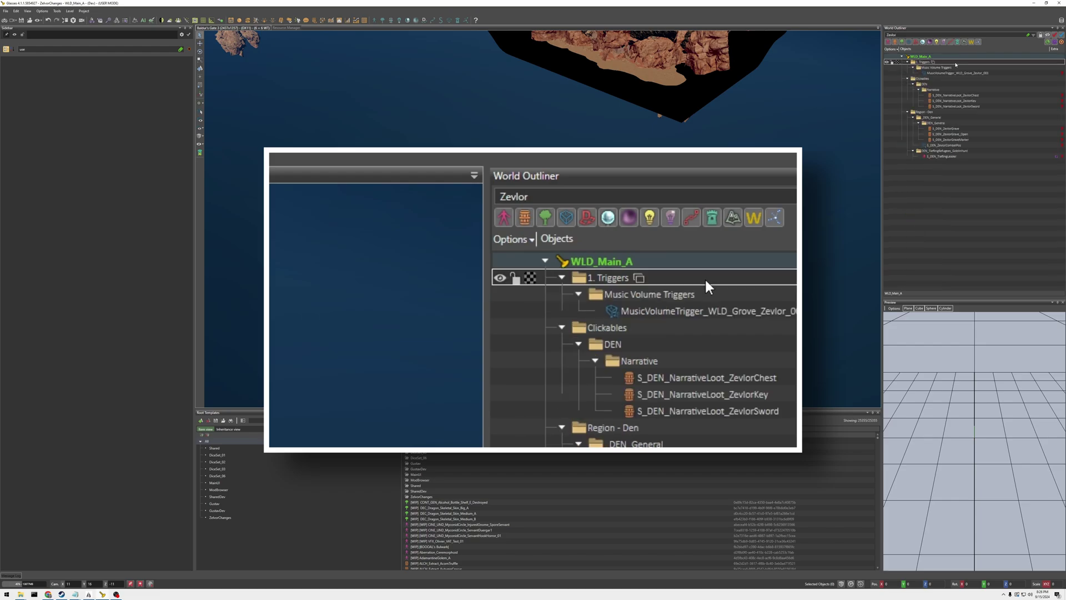
{"action": "double_click", "coordinate": [941, 157]}
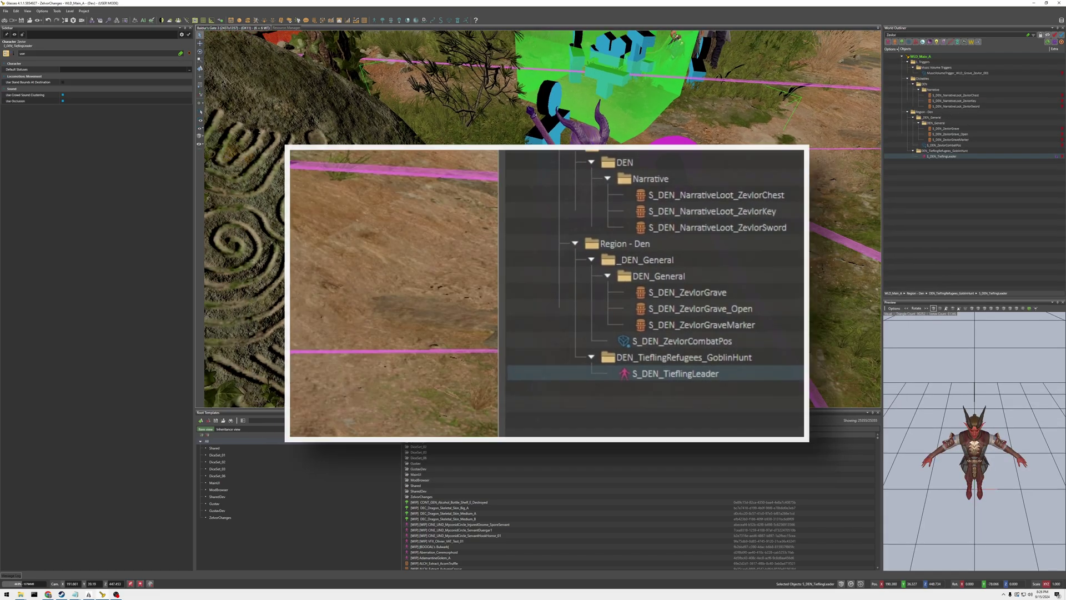
{"action": "left_click", "coordinate": [940, 55]}
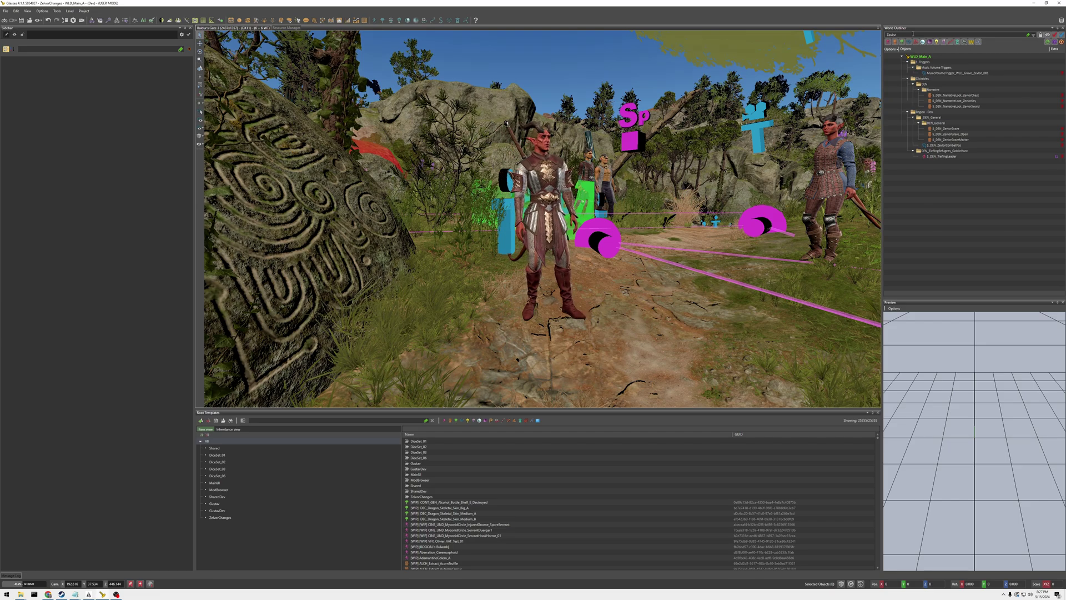
{"action": "left_click", "coordinate": [942, 157]}
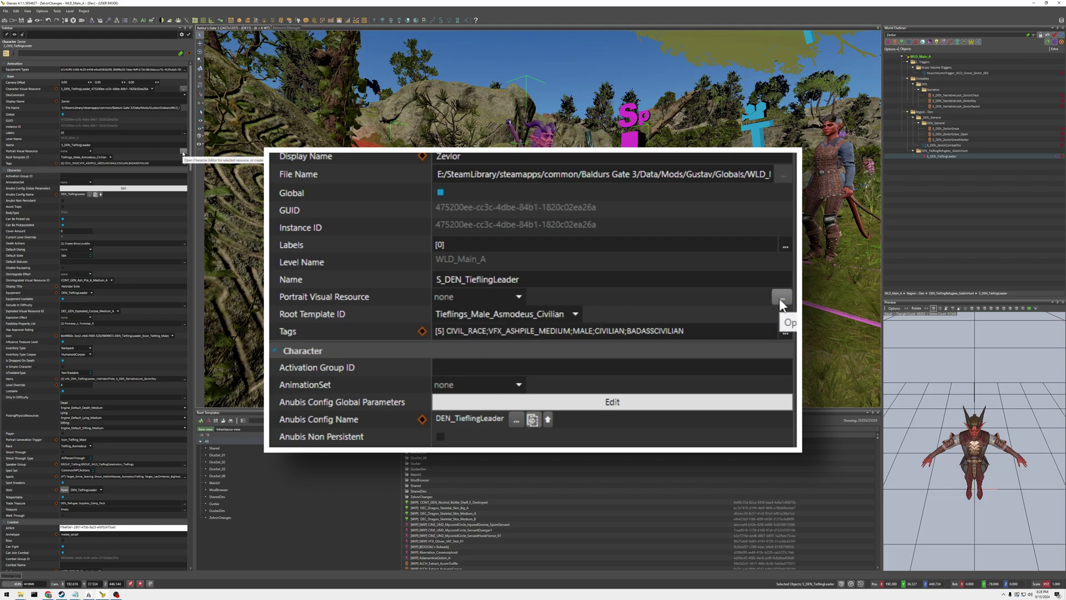
{"action": "left_click", "coordinate": [183, 154]}
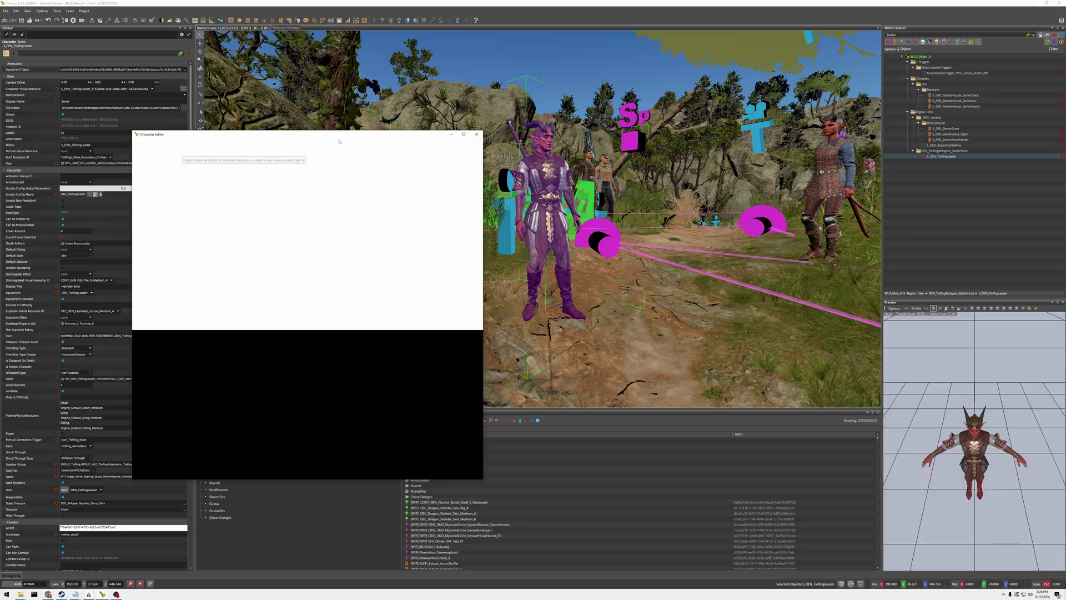
Maximize the Character Editor and replace the straight short hair with HAIR_HUM_M_Wavy_Short_C.
{"action": "left_click_drag", "start_coordinate": [340, 133], "coordinate": [351, 15]}
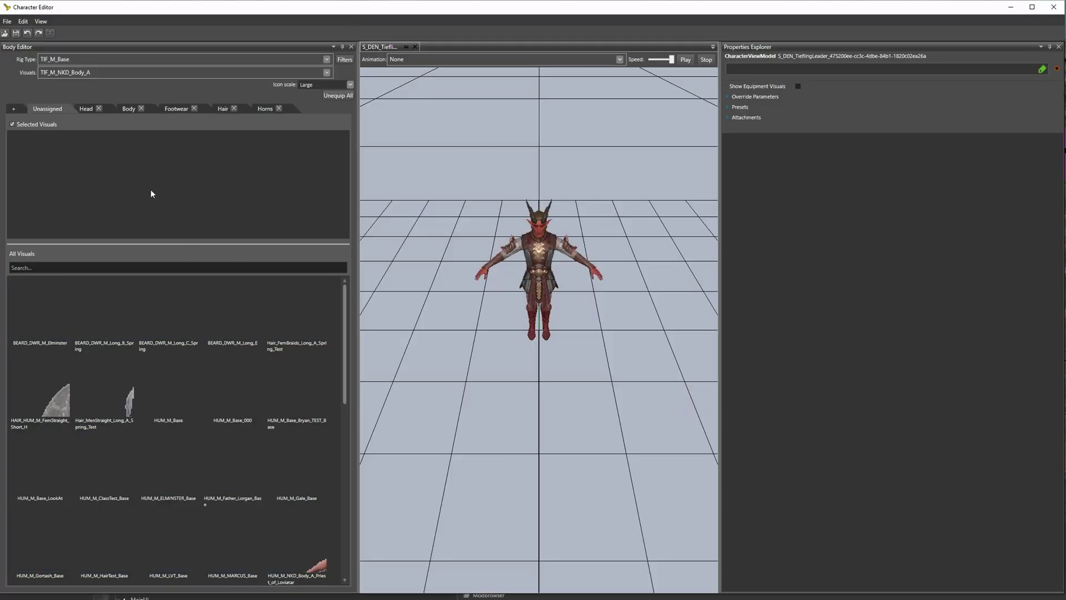
{"action": "left_click", "coordinate": [223, 108]}
{"action": "scroll", "coordinate": [505, 204], "scroll_direction": "up", "scroll_amount": 5}
{"action": "scroll", "coordinate": [516, 174], "scroll_direction": "down", "scroll_amount": 3}
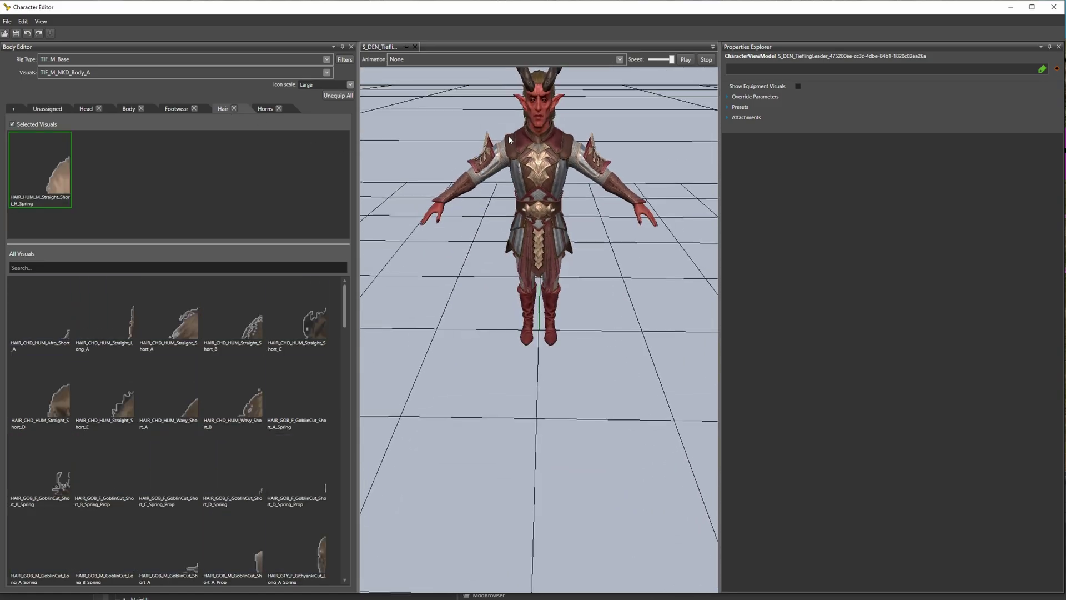
{"action": "scroll", "coordinate": [512, 138], "scroll_direction": "down", "scroll_amount": 2}
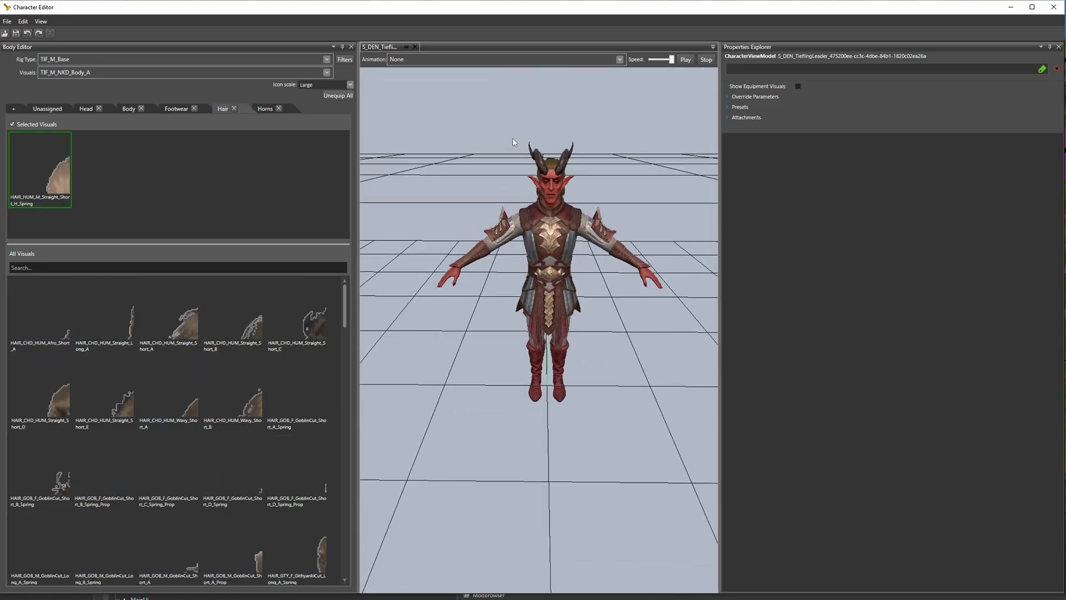
{"action": "double_click", "coordinate": [41, 185]}
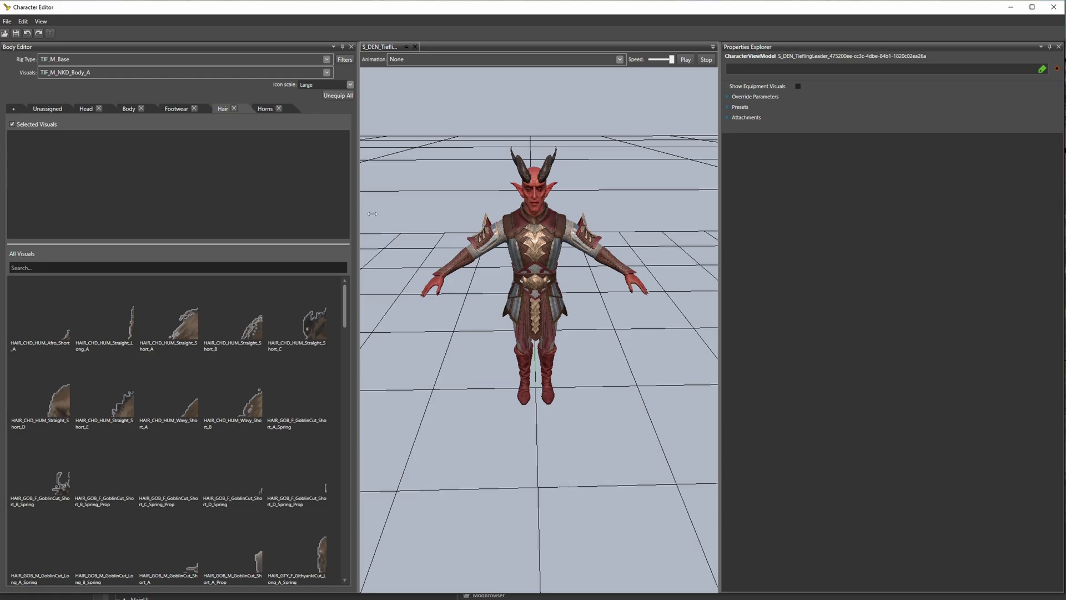
{"action": "scroll", "coordinate": [482, 188], "scroll_direction": "up", "scroll_amount": 4}
{"action": "scroll", "coordinate": [495, 148], "scroll_direction": "down", "scroll_amount": 2}
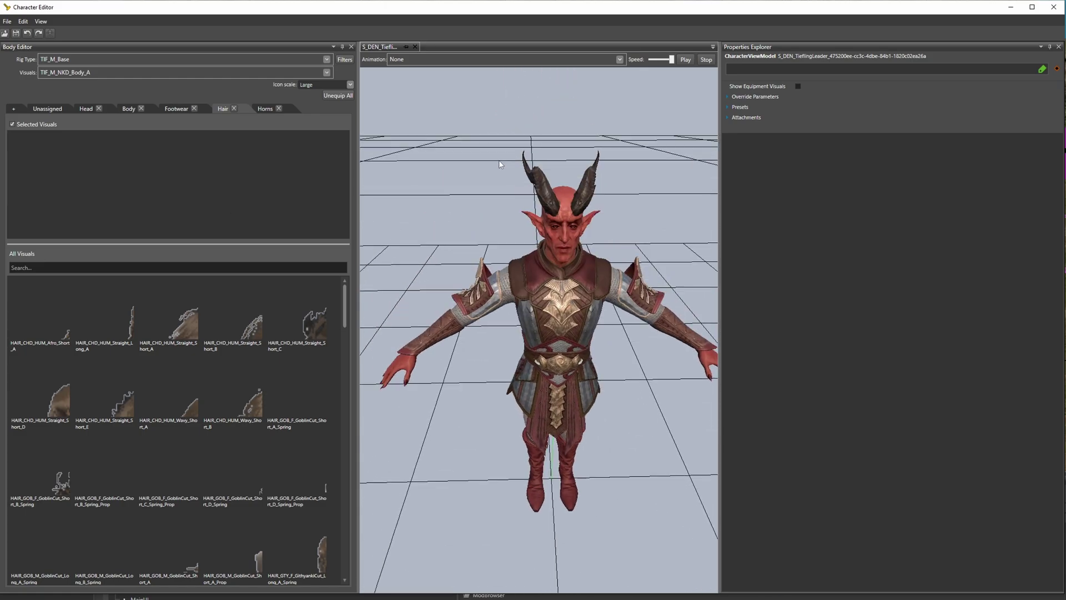
{"action": "scroll", "coordinate": [235, 394], "scroll_direction": "down", "scroll_amount": 3}
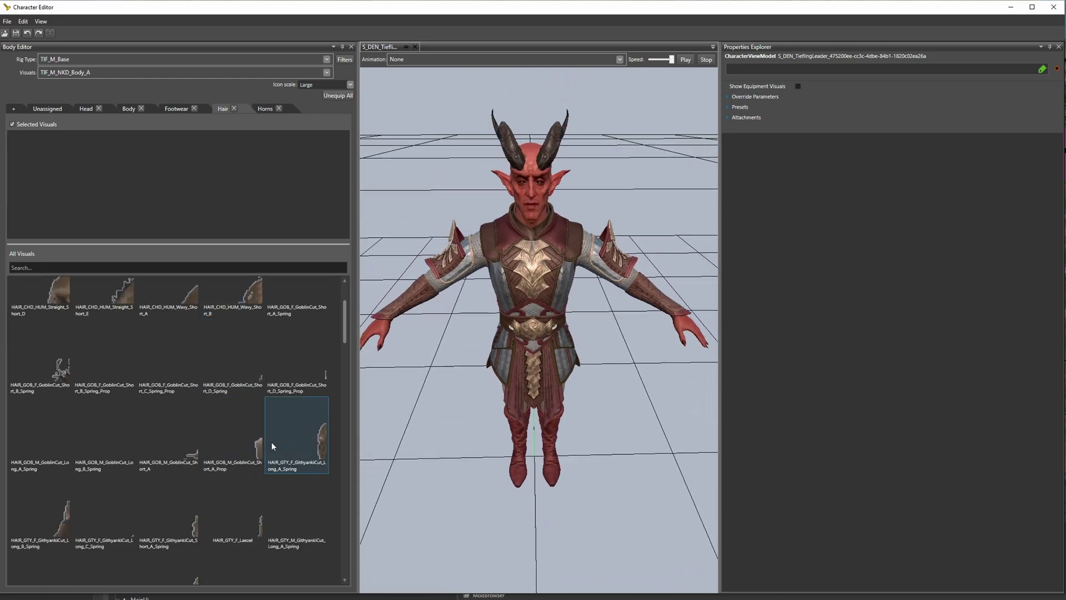
{"action": "double_click", "coordinate": [304, 435]}
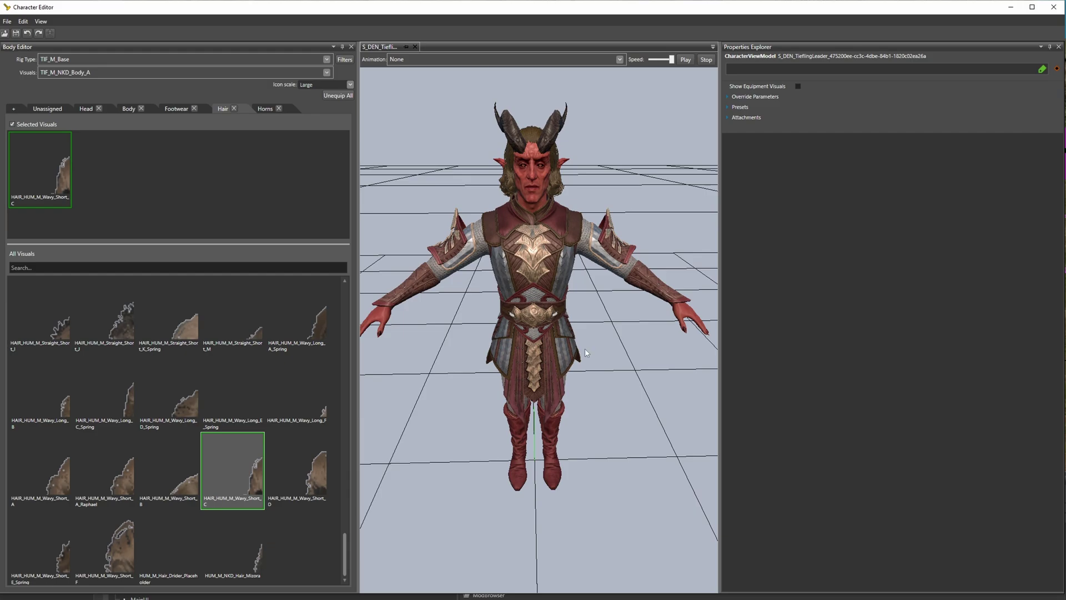
{"action": "left_click", "coordinate": [215, 175]}
Swap the UNI_A horns for TIF_M_NKD_Horns_D.
{"action": "left_click", "coordinate": [261, 108]}
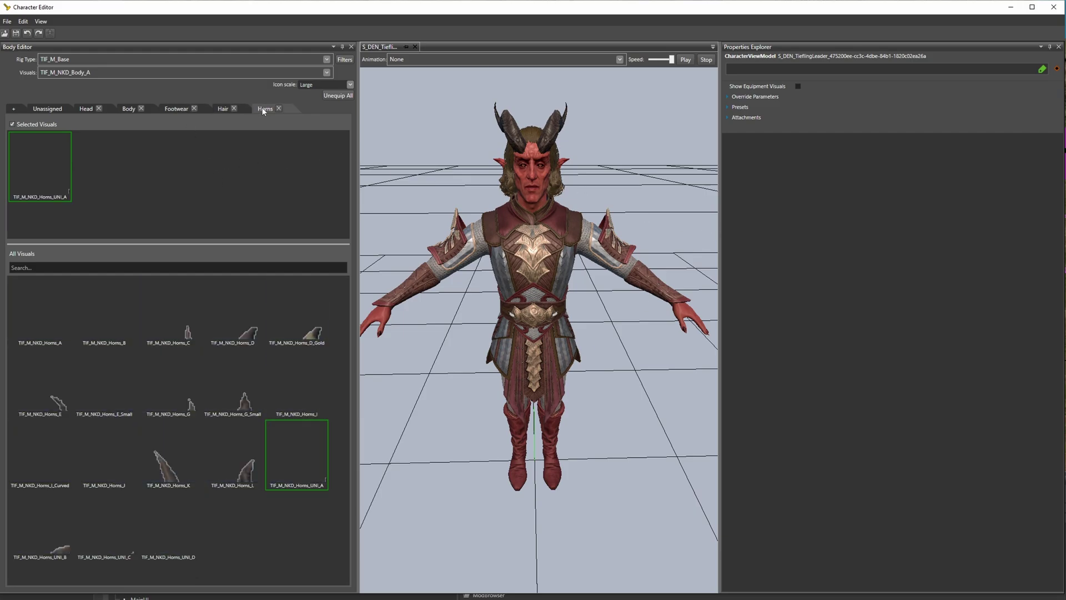
{"action": "double_click", "coordinate": [63, 177]}
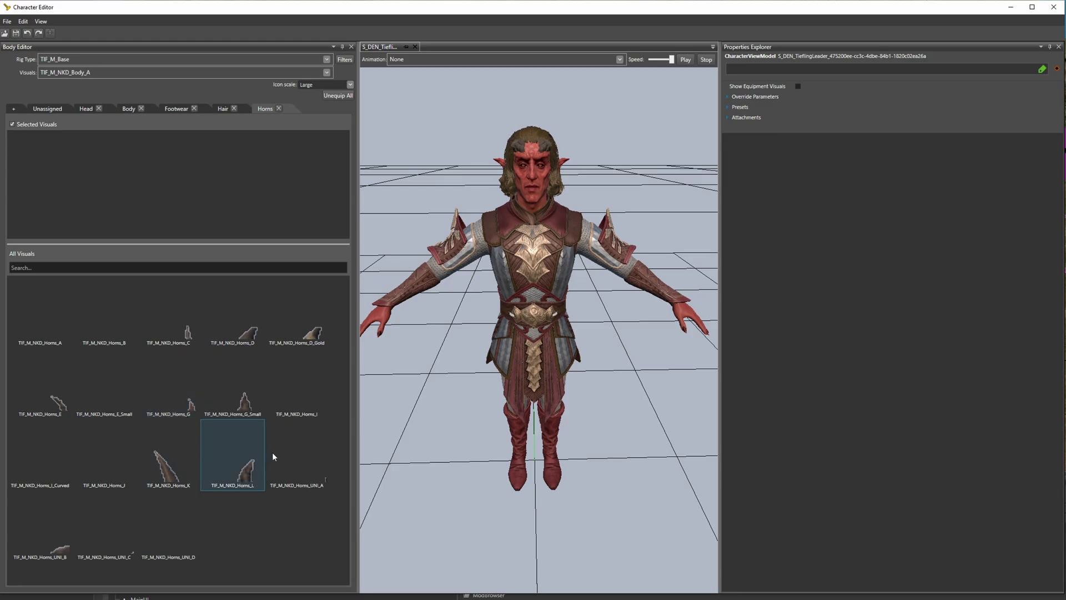
{"action": "double_click", "coordinate": [232, 311]}
{"action": "left_click_drag", "start_coordinate": [499, 270], "coordinate": [510, 270]}
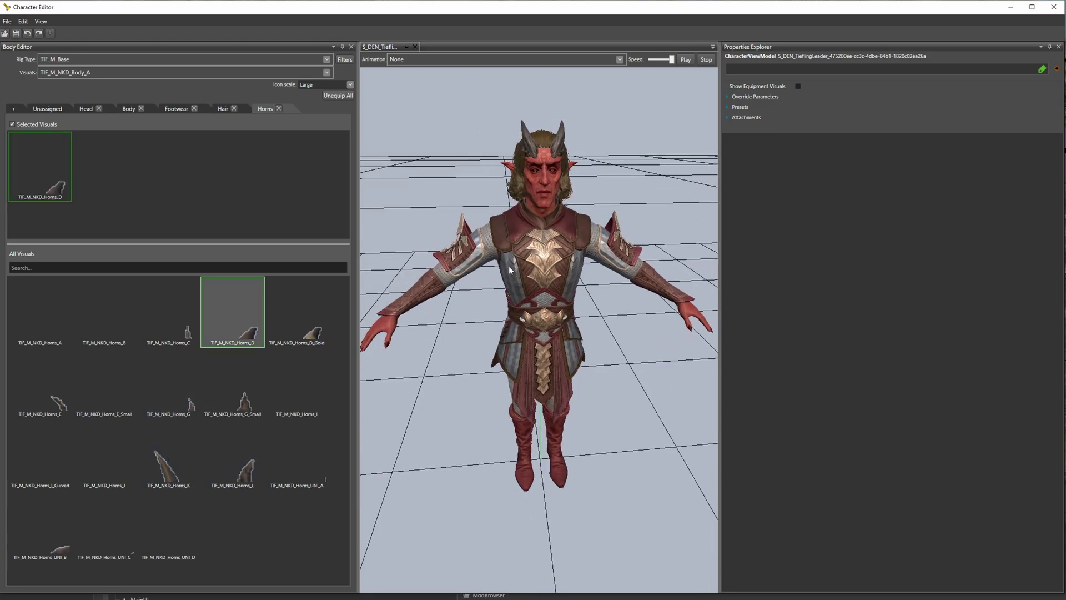
Remove the Scalemail body armour in the Body tab.
{"action": "left_click", "coordinate": [128, 108]}
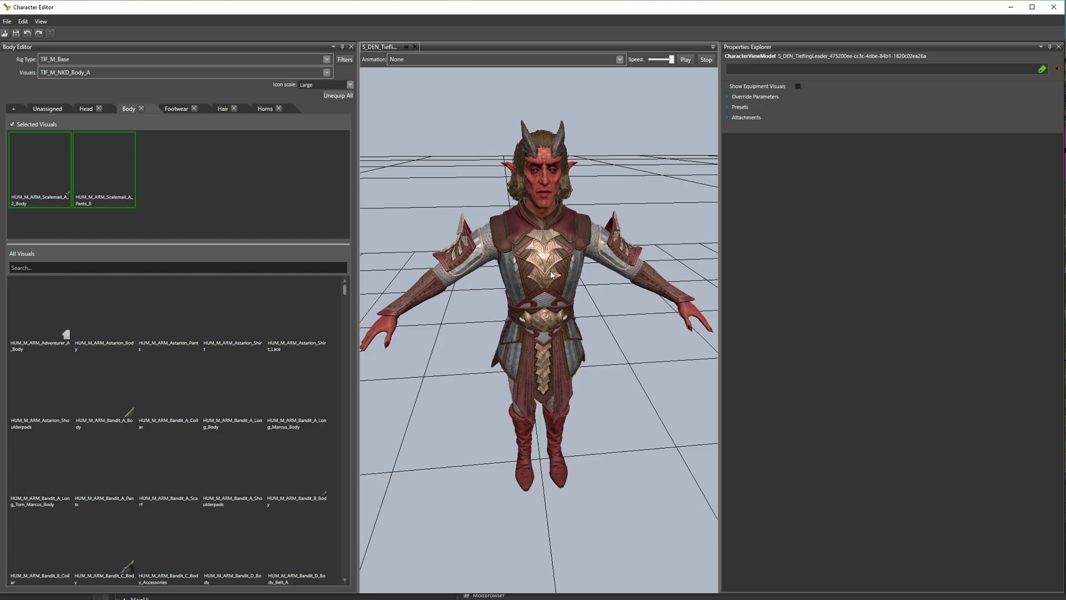
{"action": "left_click_drag", "start_coordinate": [455, 231], "coordinate": [488, 231]}
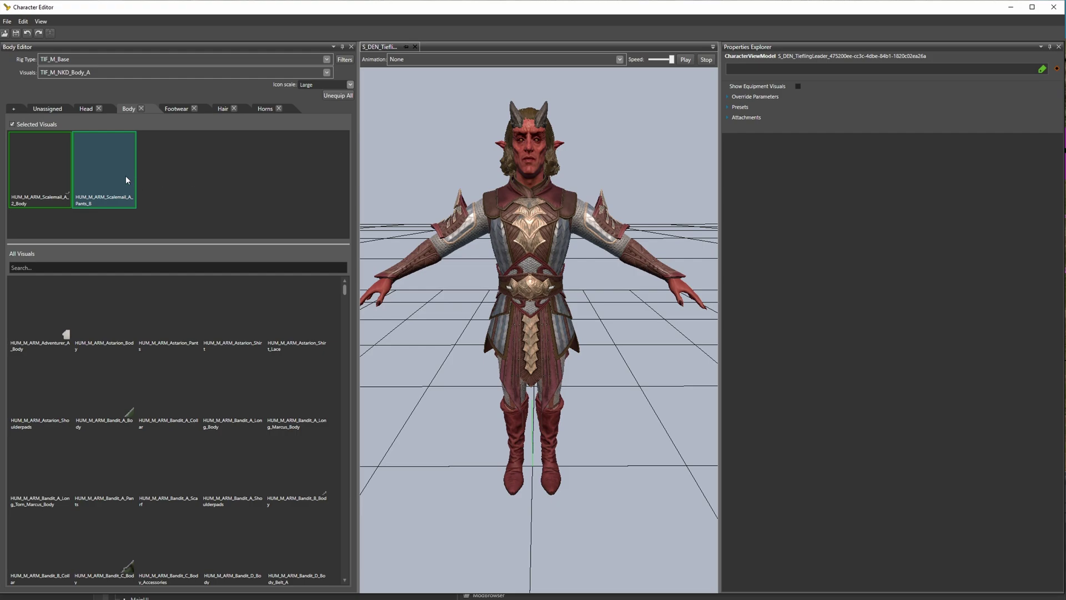
{"action": "double_click", "coordinate": [43, 162]}
{"action": "scroll", "coordinate": [245, 382], "scroll_direction": "down", "scroll_amount": 3}
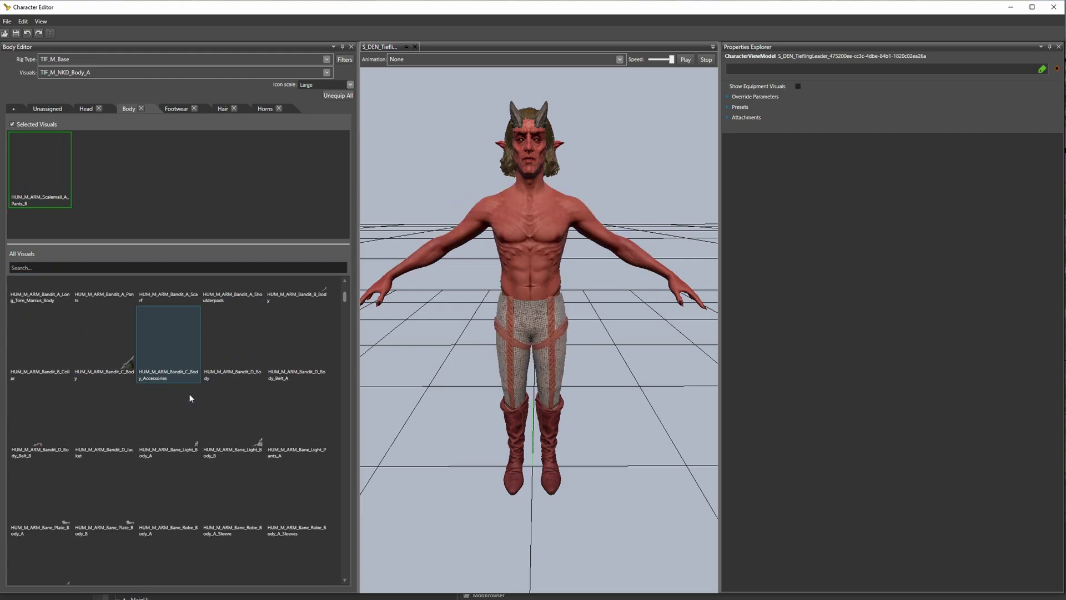
{"action": "scroll", "coordinate": [189, 394], "scroll_direction": "down", "scroll_amount": 1}
Try the BarbarianMagical_A and B chest pieces found by searching 'chest', then remove Scalemail Pants_B.
{"action": "left_click", "coordinate": [57, 267]}
{"action": "type", "text": "c"}
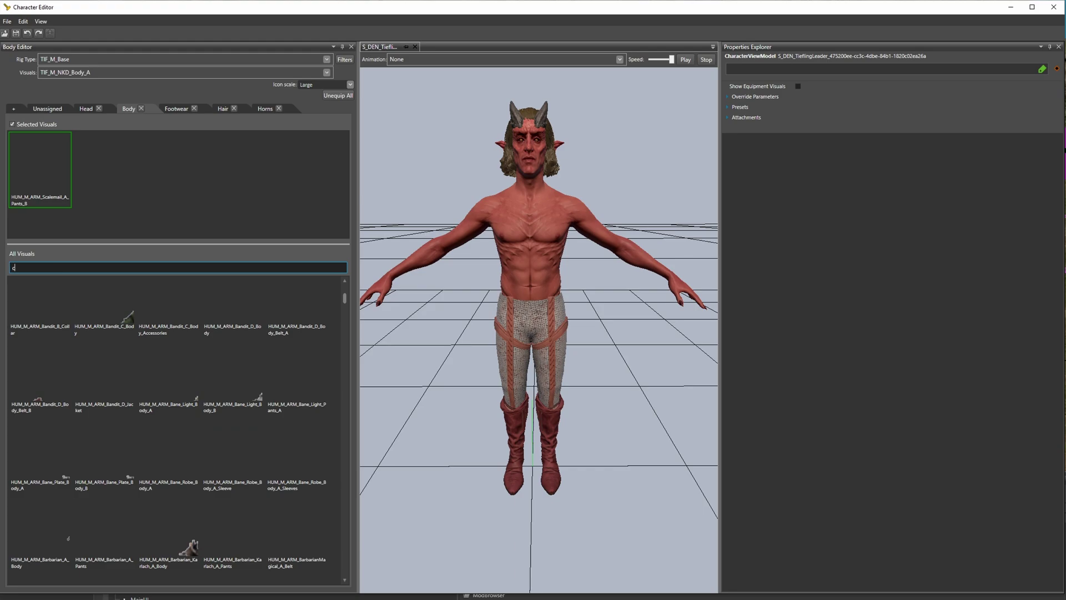
{"action": "type", "text": "hest"}
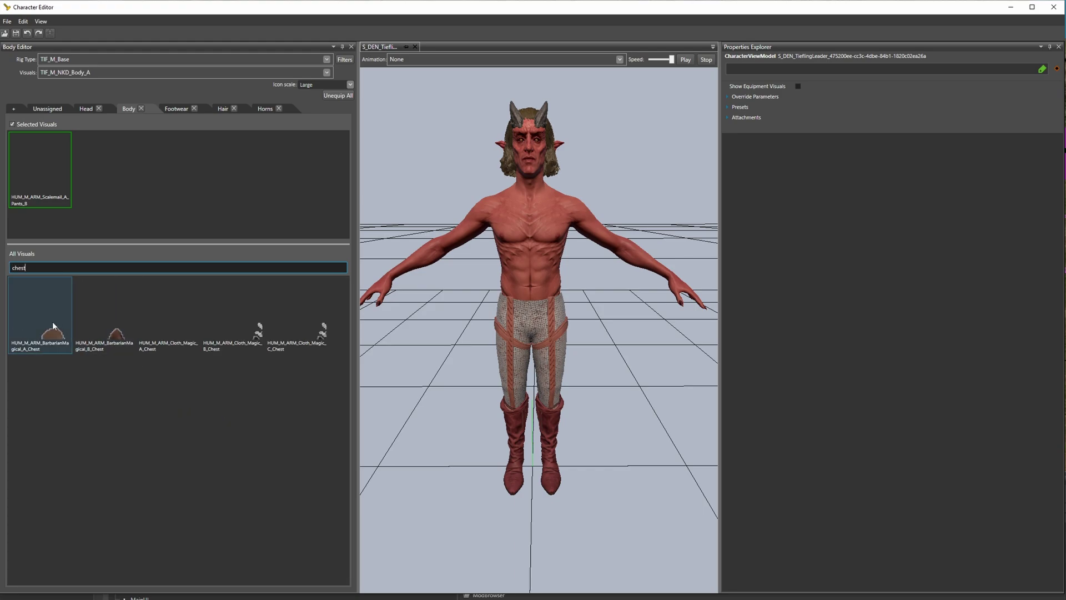
{"action": "double_click", "coordinate": [53, 326]}
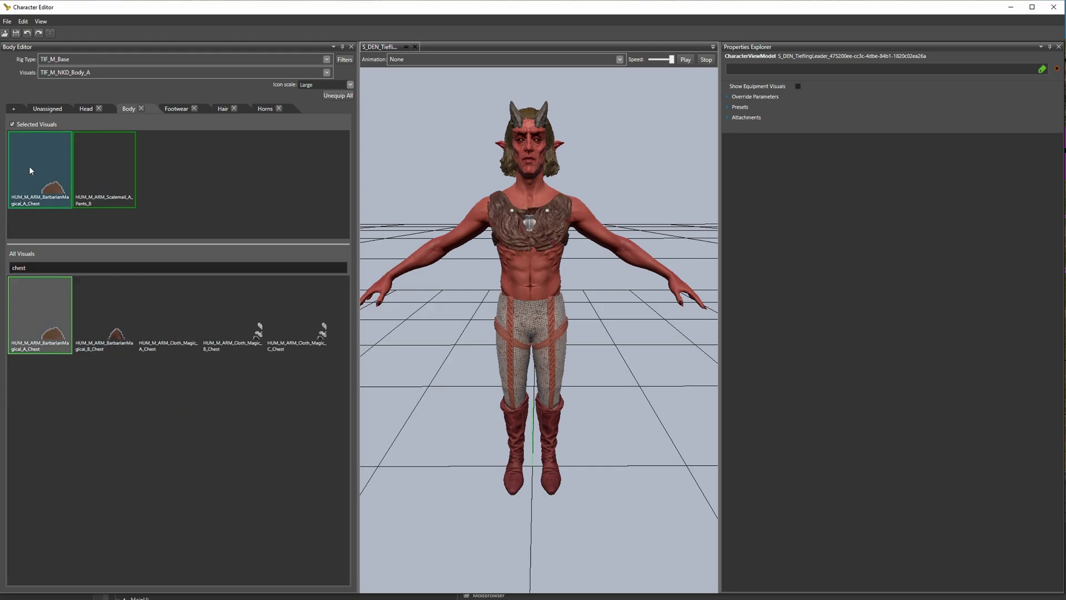
{"action": "double_click", "coordinate": [55, 312]}
{"action": "left_click", "coordinate": [113, 321]}
{"action": "double_click", "coordinate": [113, 318]}
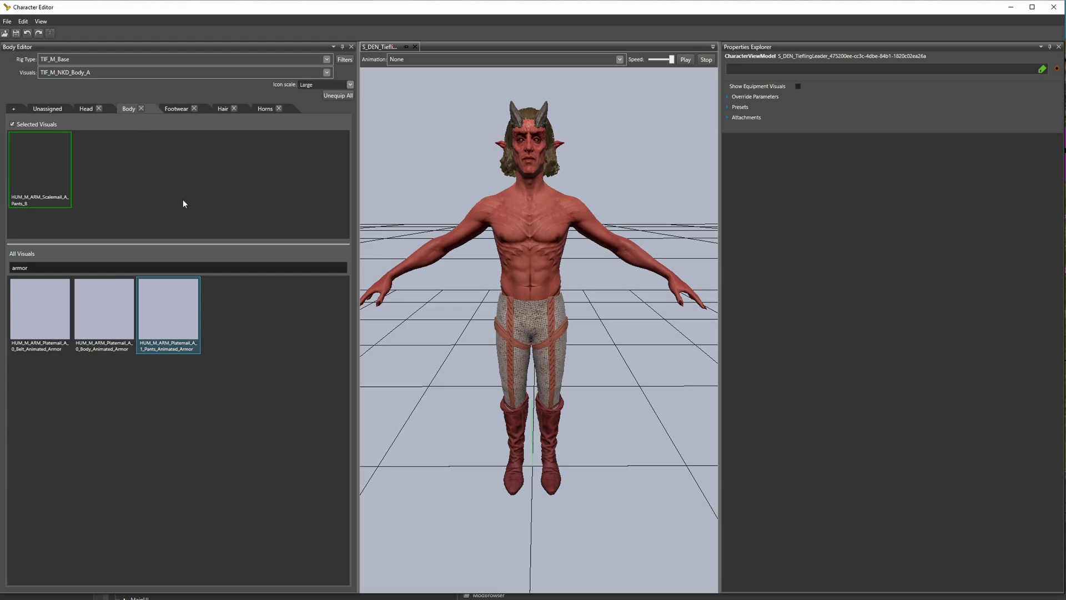
{"action": "double_click", "coordinate": [24, 169]}
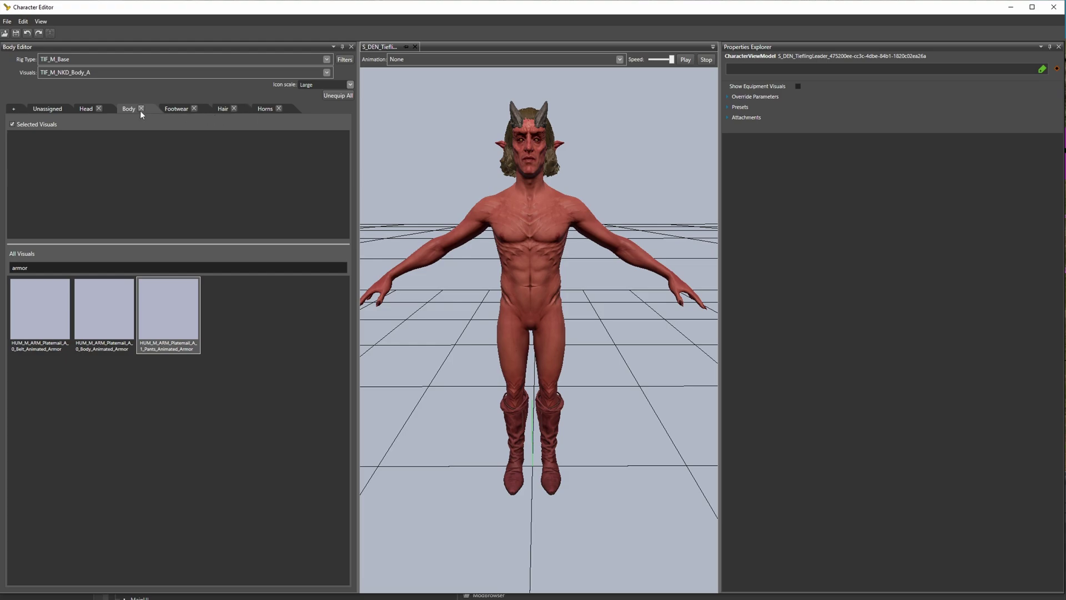
Unequip the Footwear_Leather_B boots, leaving Zevlor's Footwear list empty.
{"action": "left_click", "coordinate": [169, 108]}
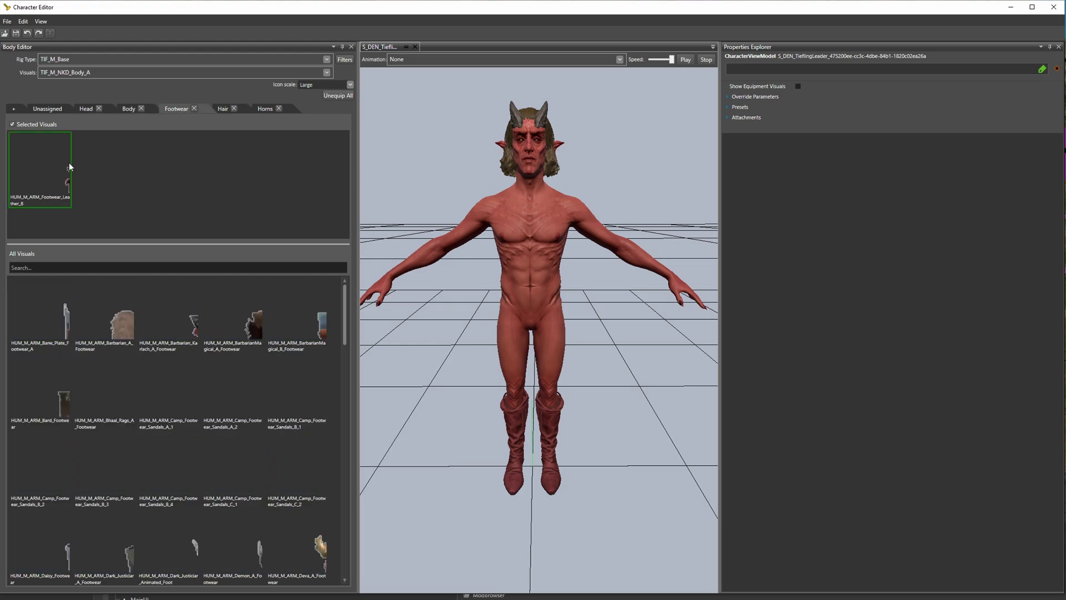
{"action": "double_click", "coordinate": [55, 165]}
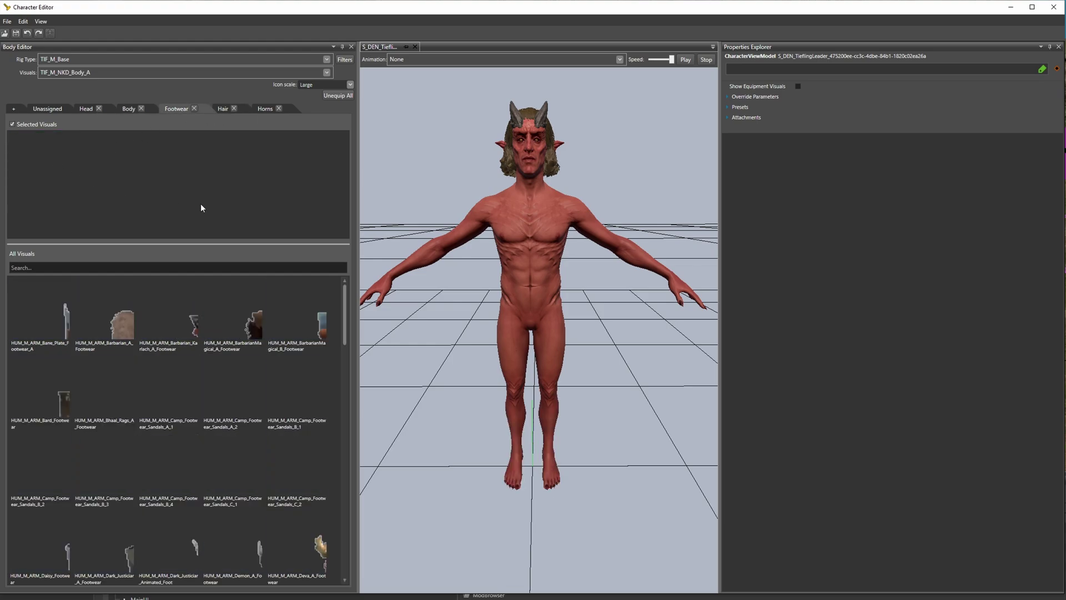
{"action": "left_click", "coordinate": [22, 112]}
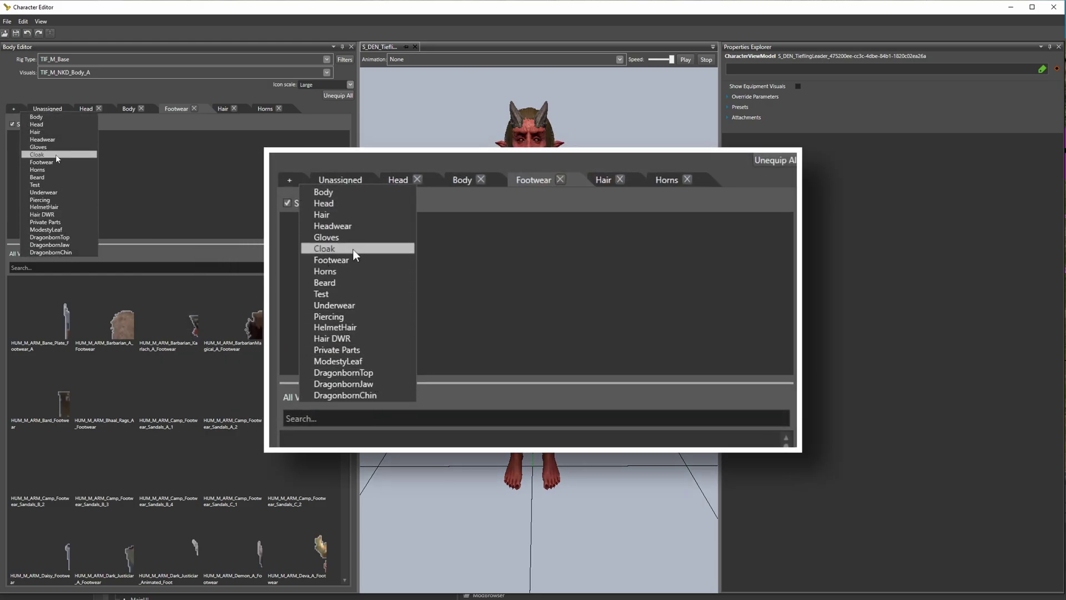
{"action": "left_click", "coordinate": [251, 188]}
{"action": "left_click_drag", "start_coordinate": [422, 211], "coordinate": [599, 262]}
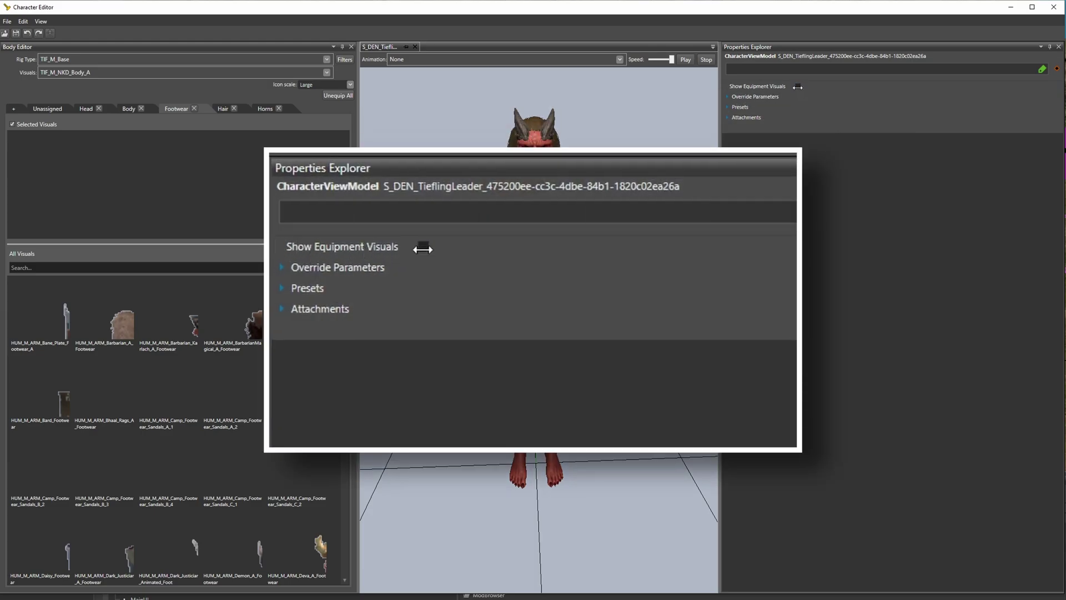
Enable Show Equipment Visuals and save the character visual.
{"action": "left_click", "coordinate": [798, 86]}
{"action": "left_click", "coordinate": [17, 35]}
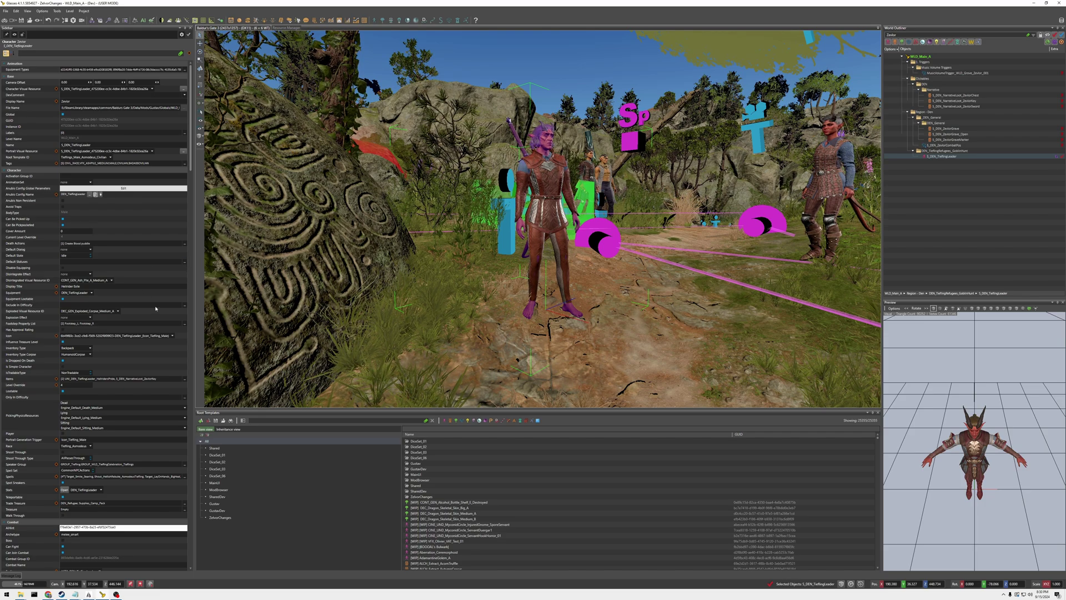
Filter the Equipment dropdown for 'shad' and set EQ_Shadowheart as Zevlor's equipment.
{"action": "scroll", "coordinate": [157, 305], "scroll_direction": "down", "scroll_amount": 8}
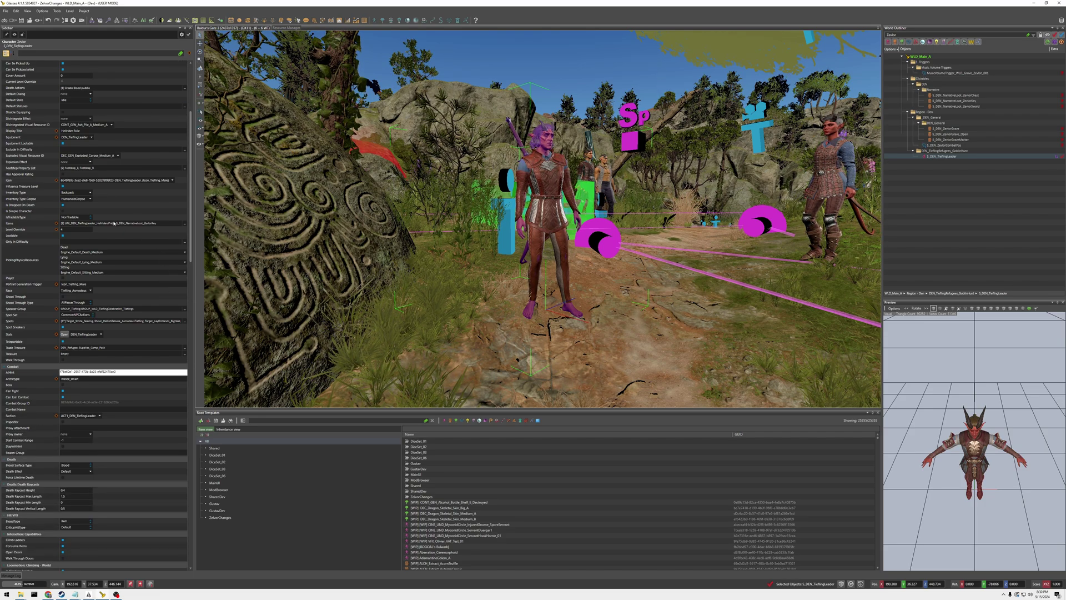
{"action": "scroll", "coordinate": [122, 227], "scroll_direction": "up", "scroll_amount": 3}
{"action": "scroll", "coordinate": [111, 239], "scroll_direction": "up", "scroll_amount": 4}
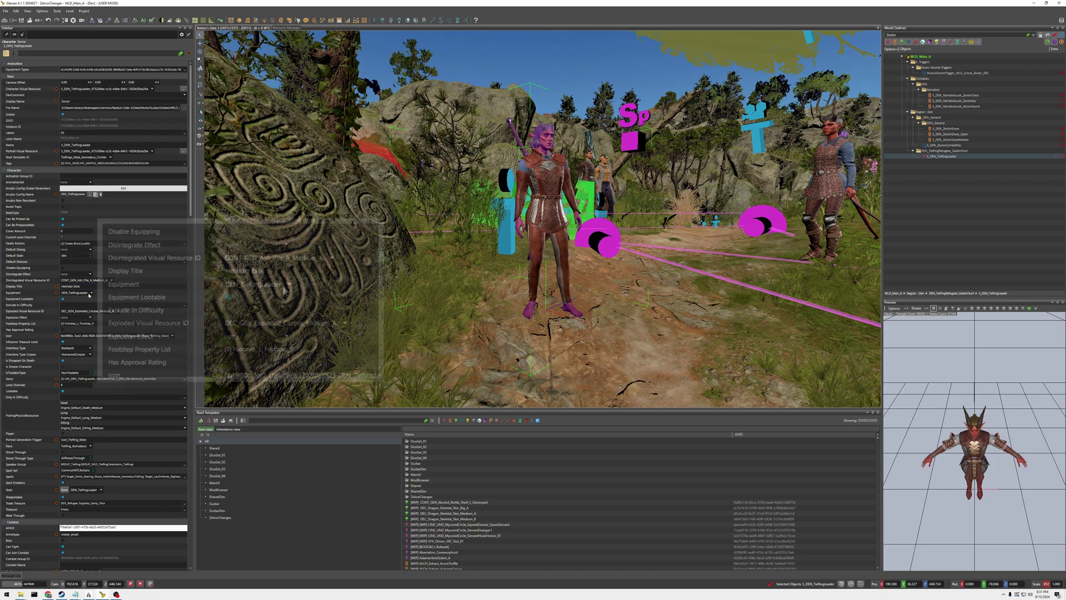
{"action": "left_click", "coordinate": [89, 293]}
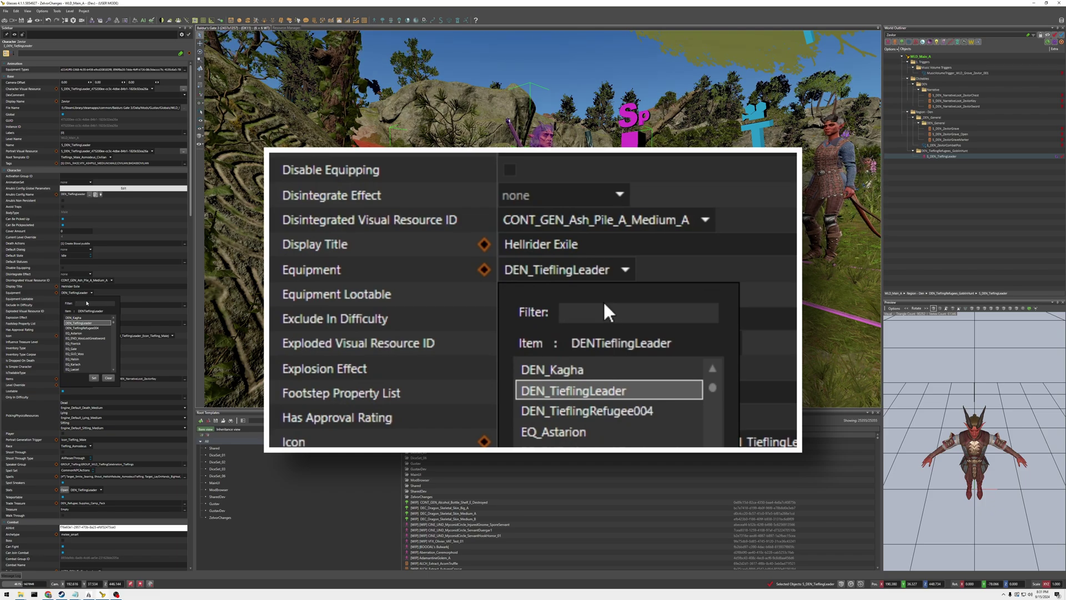
{"action": "type", "text": "shad"}
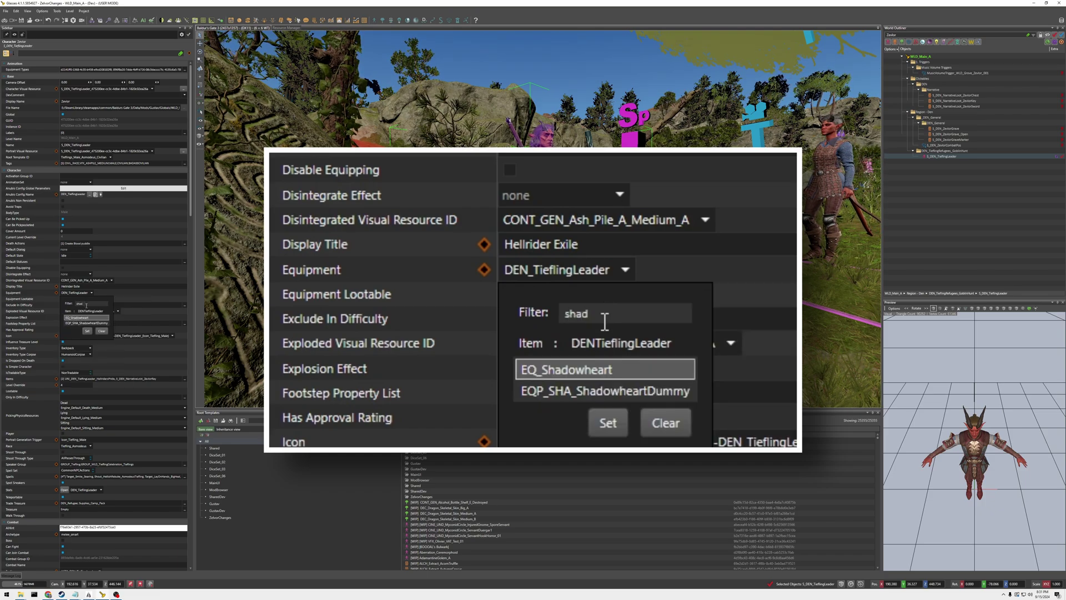
{"action": "left_click", "coordinate": [610, 369]}
{"action": "left_click", "coordinate": [620, 425]}
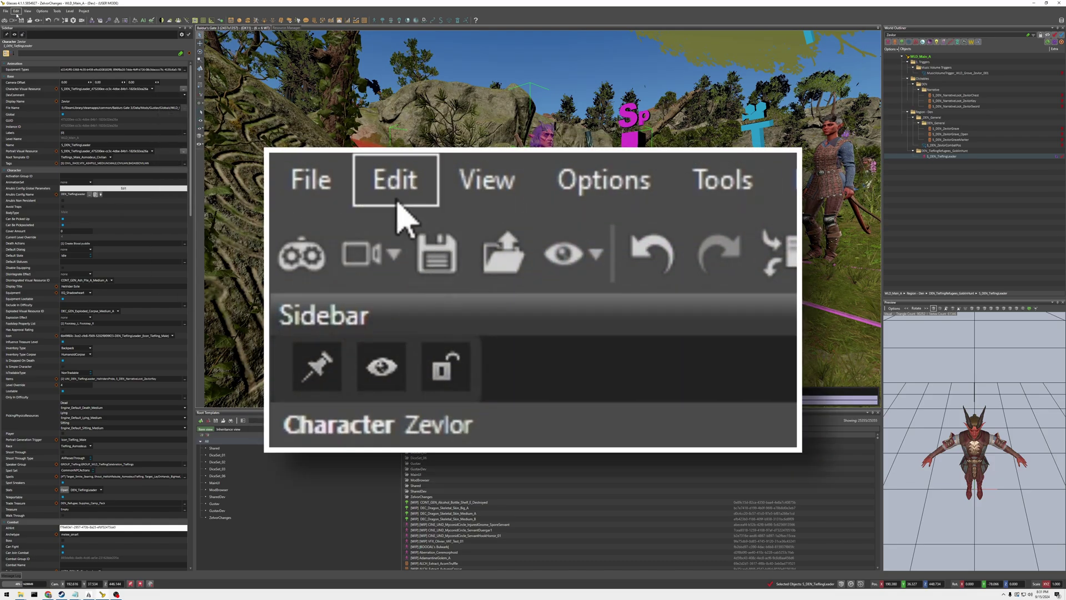
Reload the level and story from the File menu.
{"action": "left_click", "coordinate": [15, 11]}
{"action": "mouse_move", "coordinate": [4, 12]}
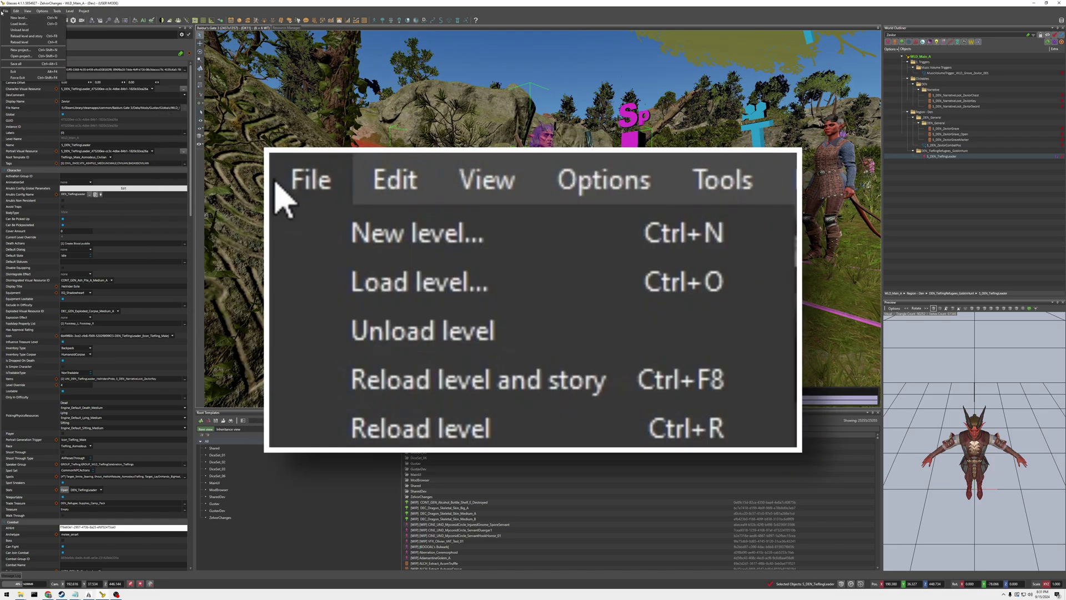
{"action": "left_click", "coordinate": [25, 36]}
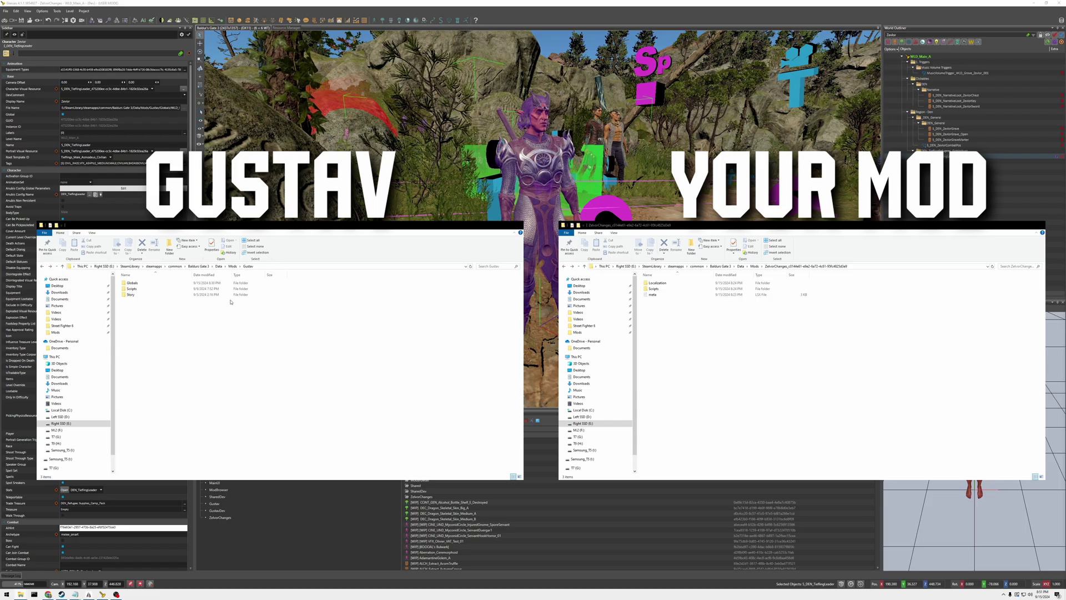
Move the Globals folder from Mods\Gustav into the ZelvorChanges mod folder.
{"action": "left_click", "coordinate": [134, 284]}
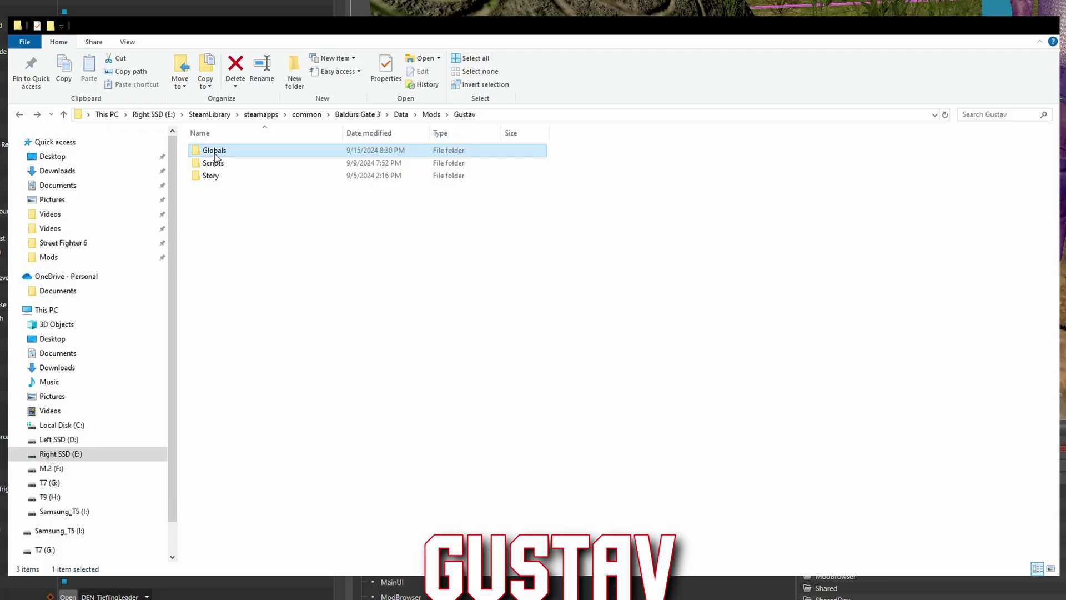
{"action": "double_click", "coordinate": [214, 151]}
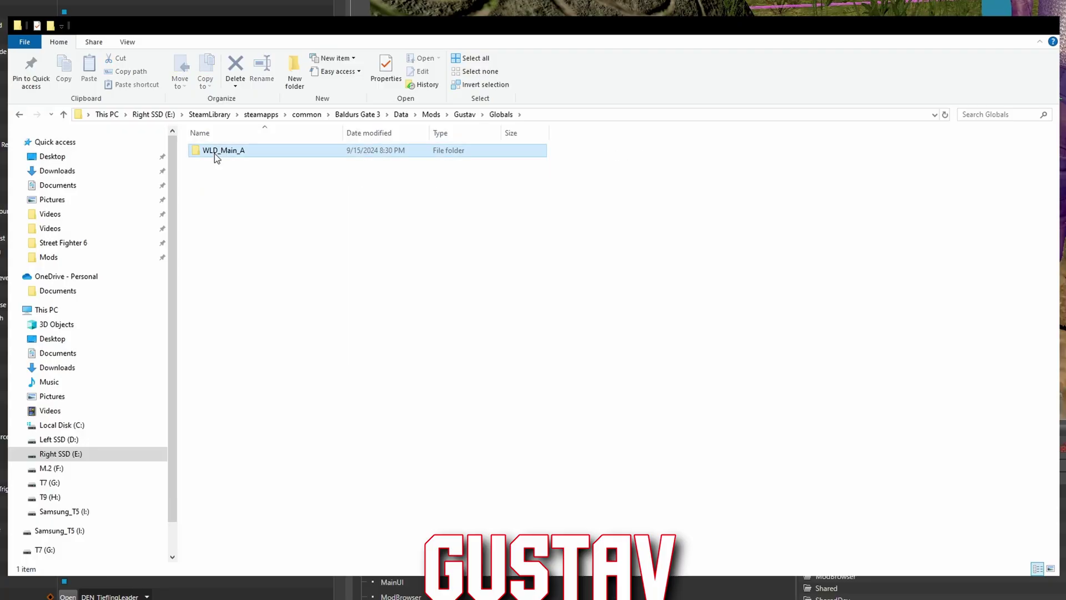
{"action": "double_click", "coordinate": [217, 153]}
{"action": "double_click", "coordinate": [222, 151]}
{"action": "key", "text": "BackSpace"}
{"action": "key", "text": "BackSpace"}
{"action": "key", "text": "BackSpace"}
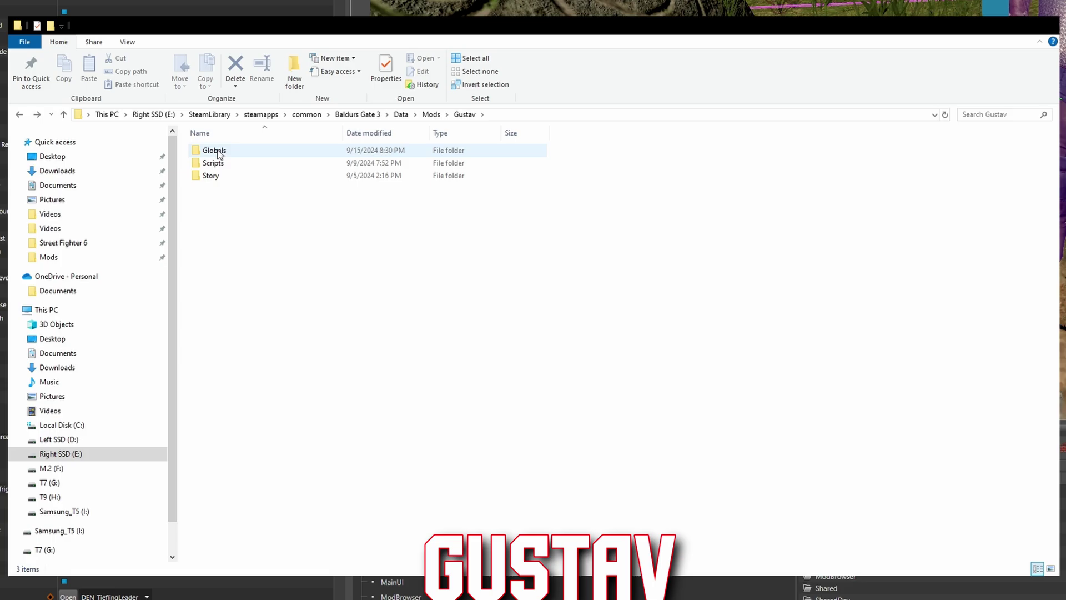
{"action": "left_click", "coordinate": [220, 151]}
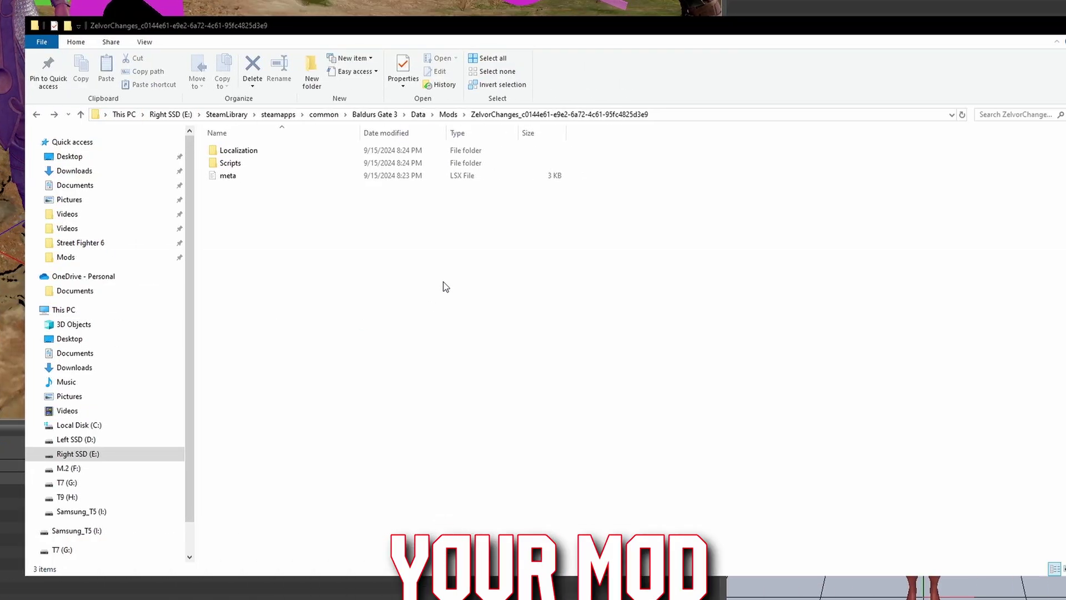
{"action": "key", "text": "ctrl+v"}
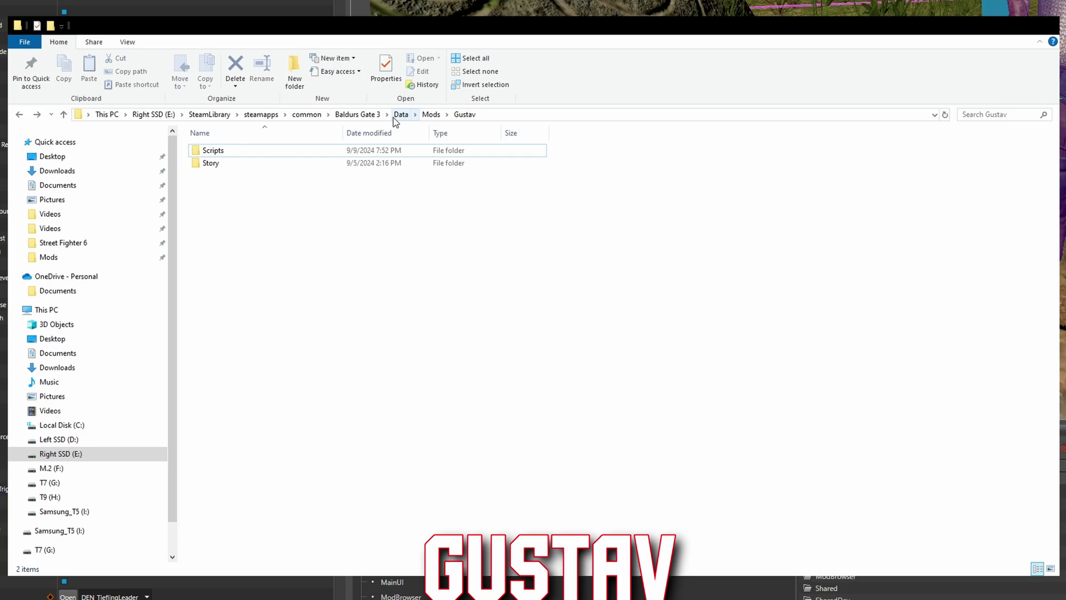
{"action": "left_click", "coordinate": [424, 114]}
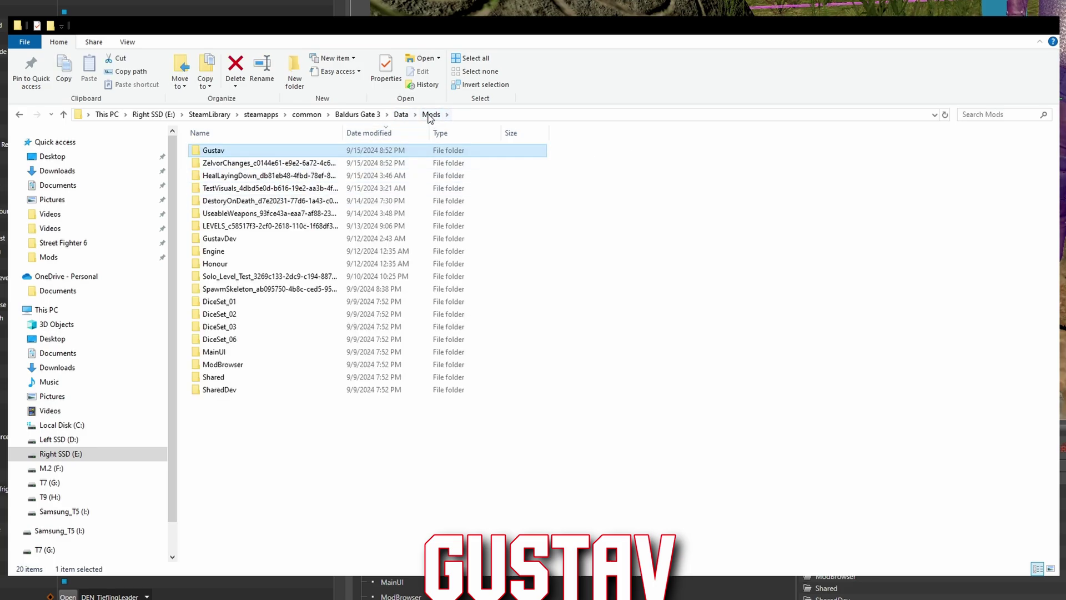
{"action": "left_click", "coordinate": [404, 115]}
Locate the character-visual .lsf file in Public\Gustav\Content\[PAK]_CharacterVisuals.
{"action": "double_click", "coordinate": [222, 214]}
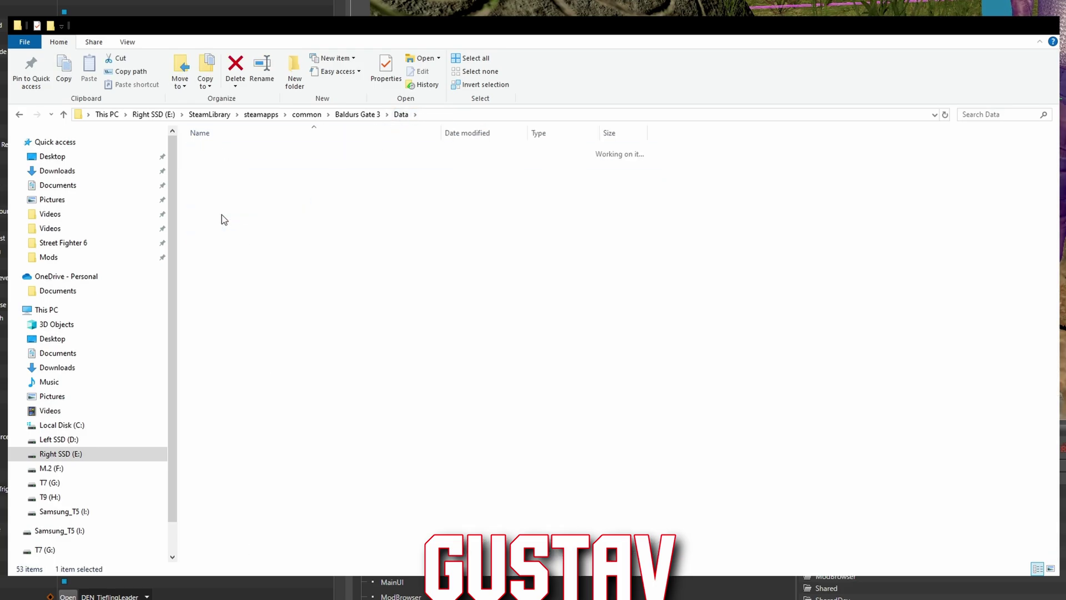
{"action": "double_click", "coordinate": [221, 177]}
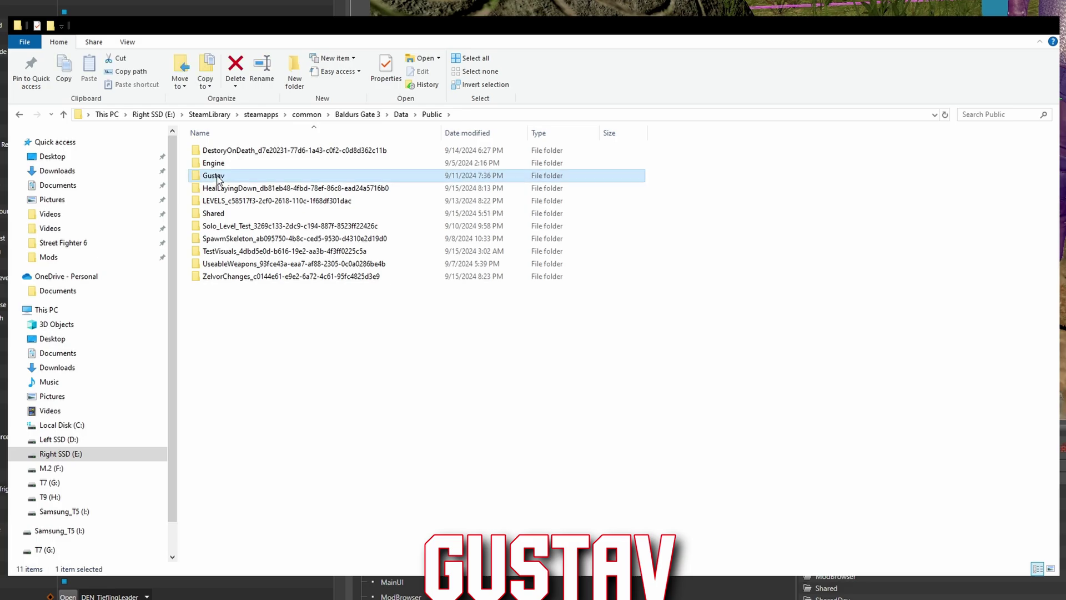
{"action": "double_click", "coordinate": [217, 151]}
{"action": "double_click", "coordinate": [217, 151]}
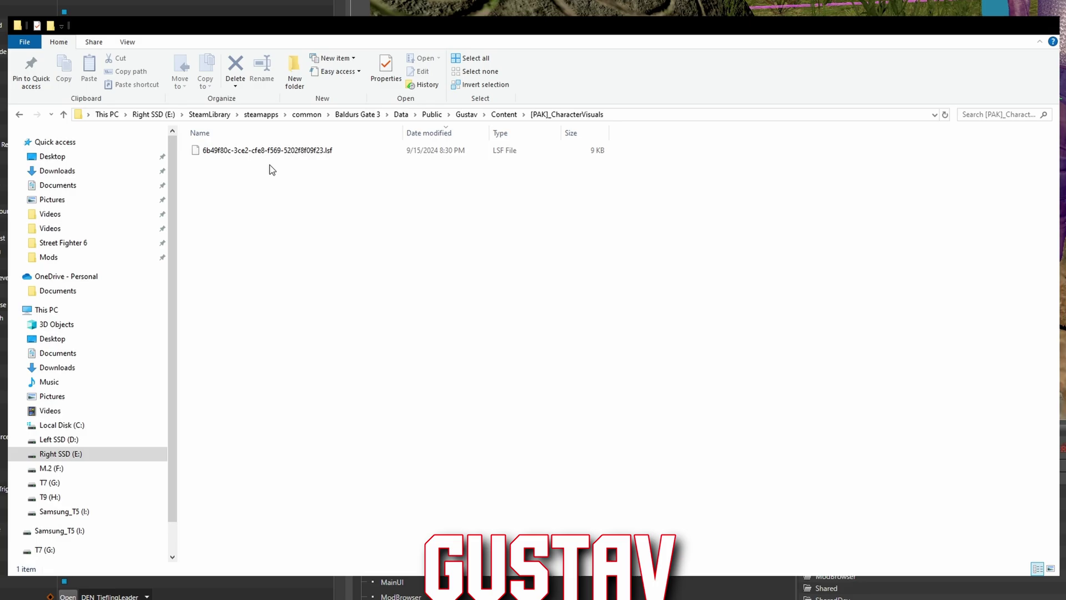
{"action": "key", "text": "BackSpace"}
{"action": "key", "text": "BackSpace"}
{"action": "key", "text": "BackSpace"}
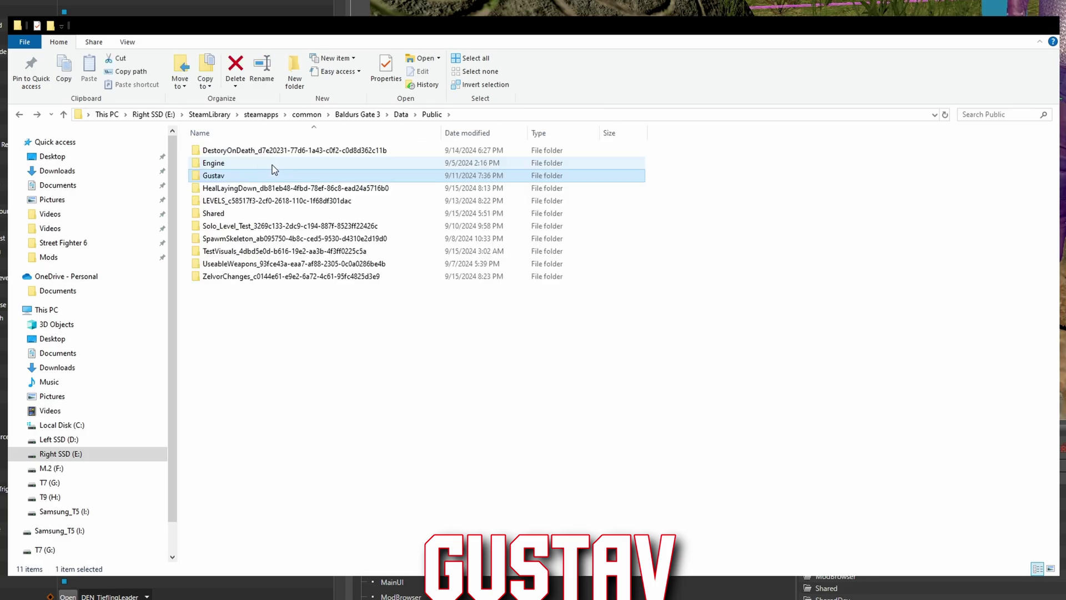
{"action": "double_click", "coordinate": [215, 177]}
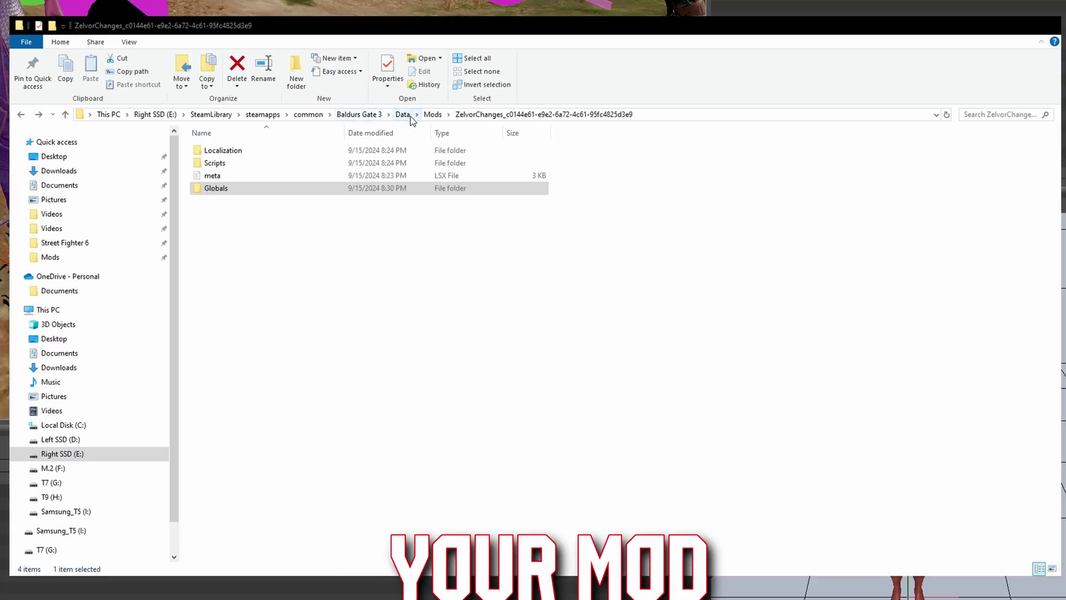
{"action": "left_click", "coordinate": [411, 116]}
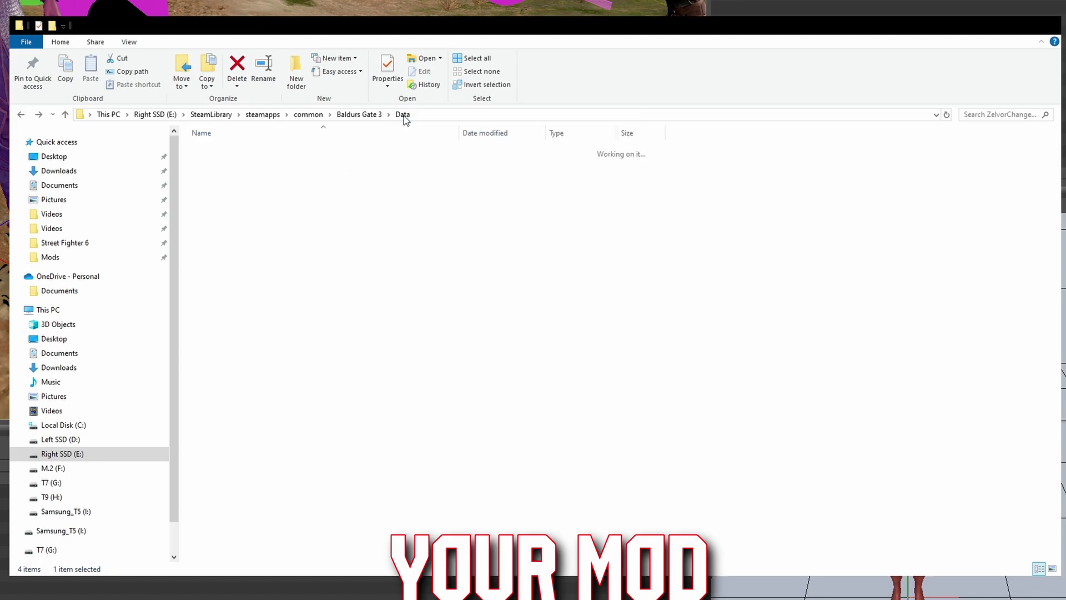
Paste the .lsf file into Public\ZelvorChanges\Content\[PAK]_ZelvorChanges.
{"action": "double_click", "coordinate": [224, 210]}
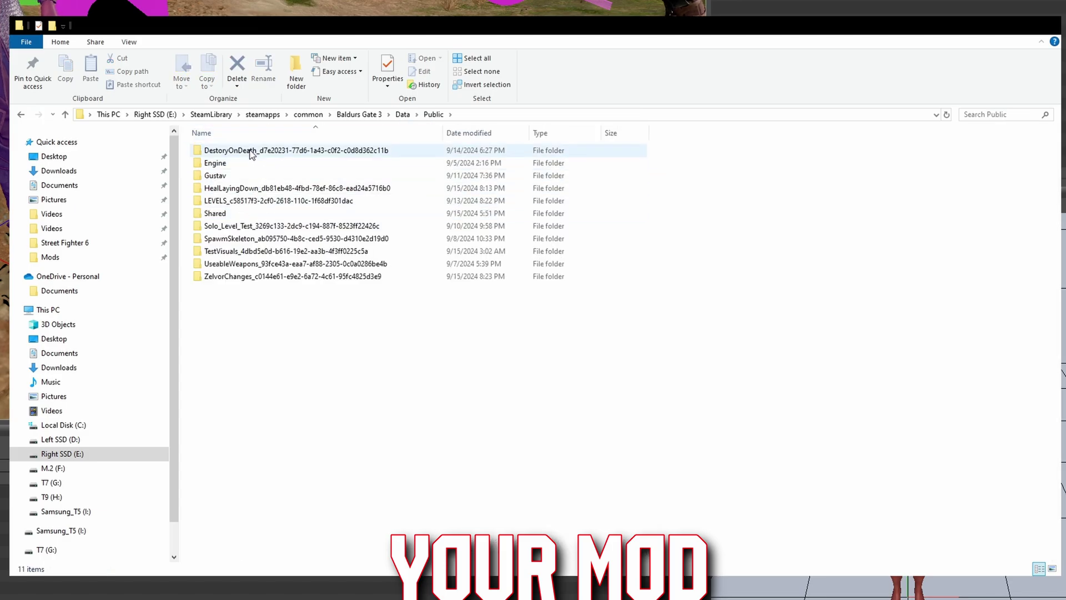
{"action": "double_click", "coordinate": [273, 277]}
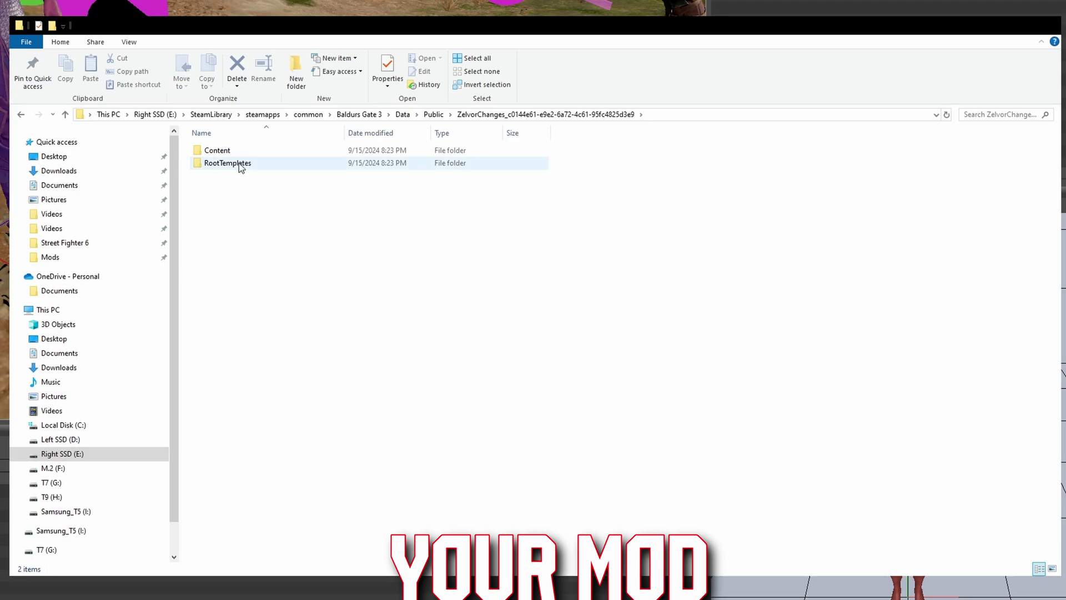
{"action": "double_click", "coordinate": [236, 151]}
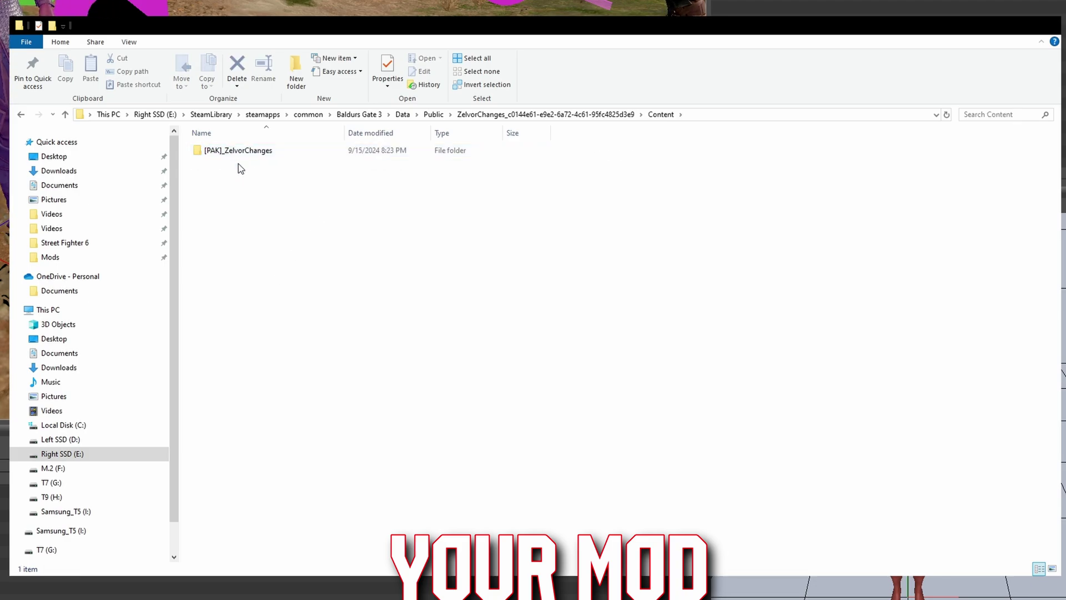
{"action": "double_click", "coordinate": [238, 154]}
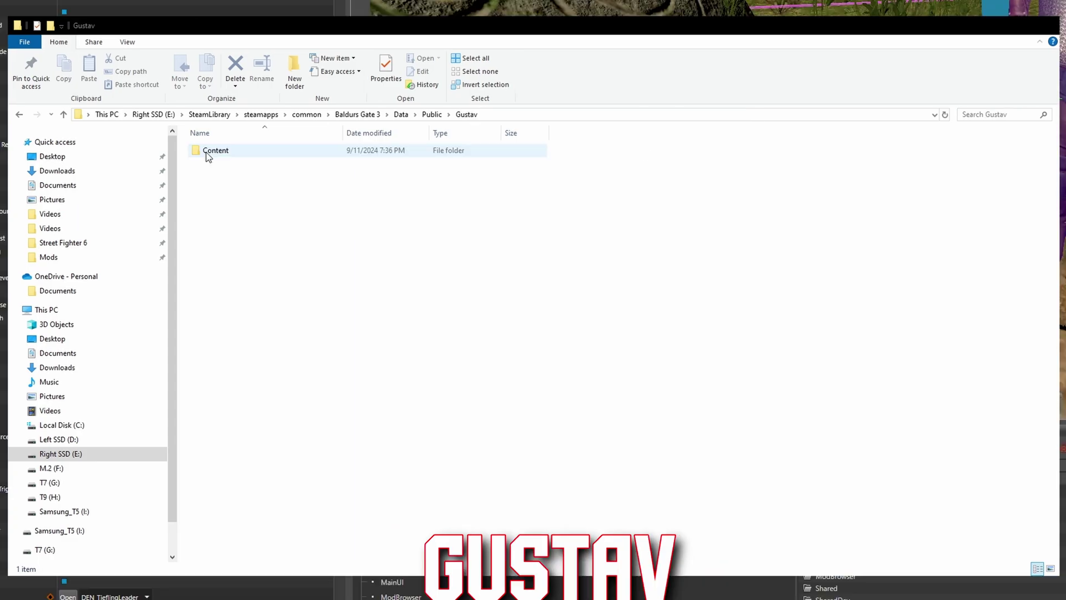
{"action": "left_click", "coordinate": [209, 157]}
{"action": "double_click", "coordinate": [226, 154]}
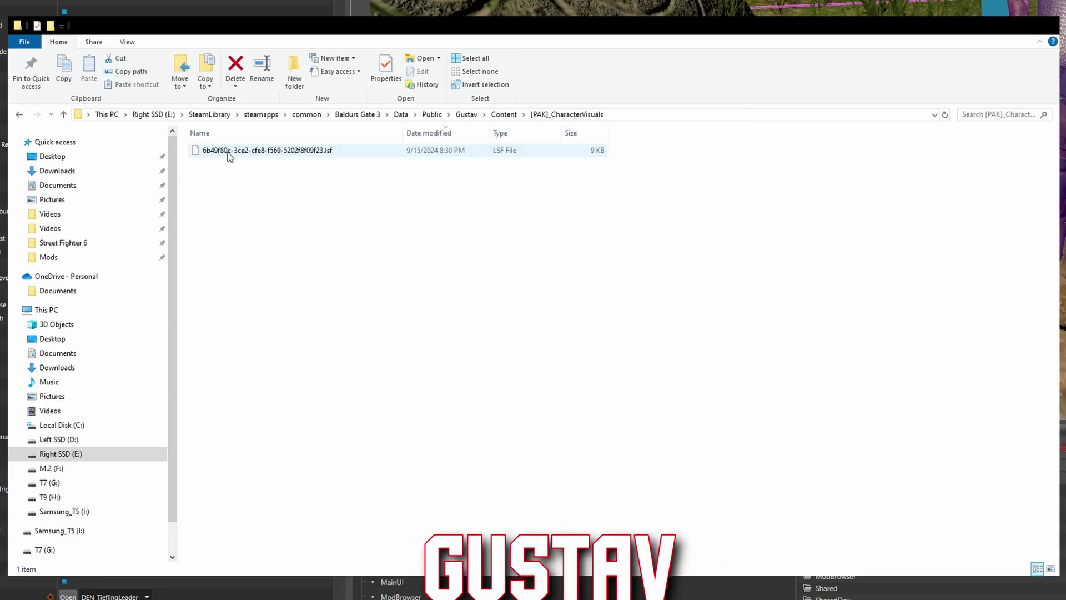
{"action": "left_click", "coordinate": [265, 154]}
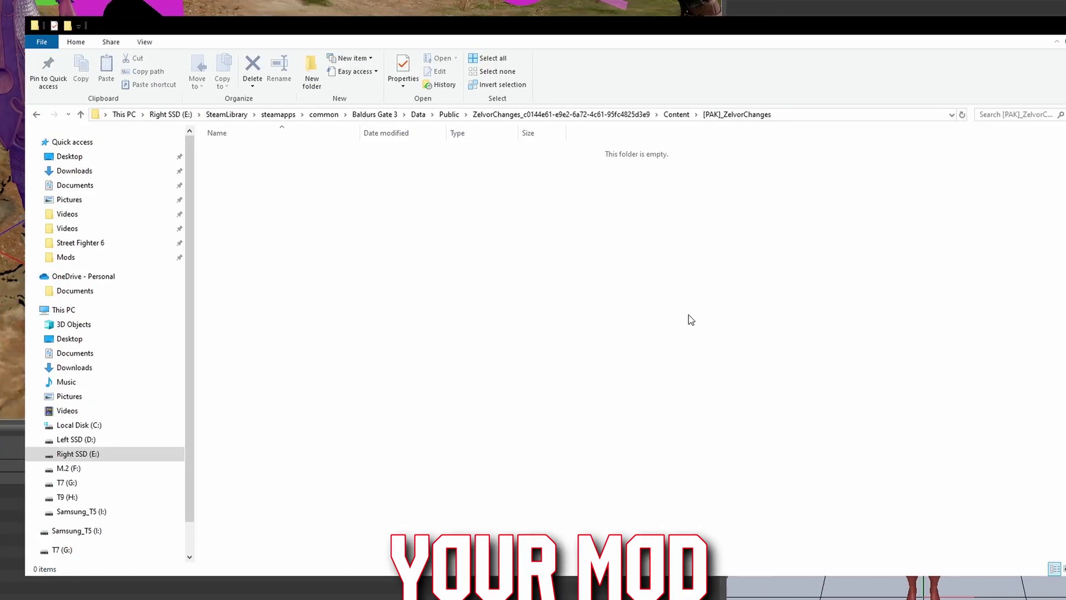
{"action": "key", "text": "ctrl+v"}
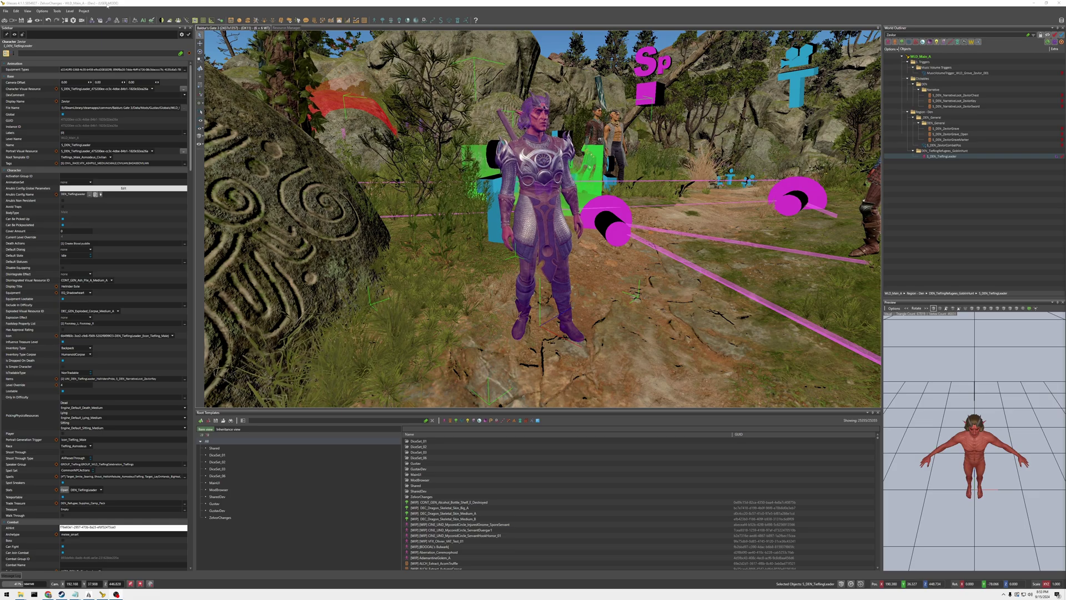
Start a Publish Local build of the ZelvorChanges mod from its Project Settings.
{"action": "left_click", "coordinate": [84, 11]}
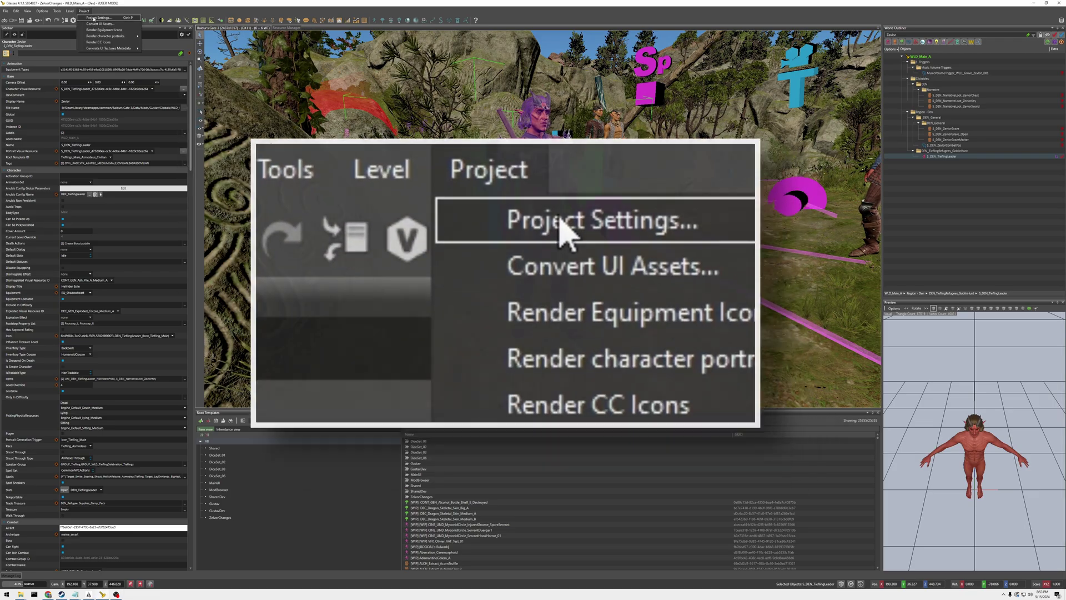
{"action": "left_click", "coordinate": [95, 18]}
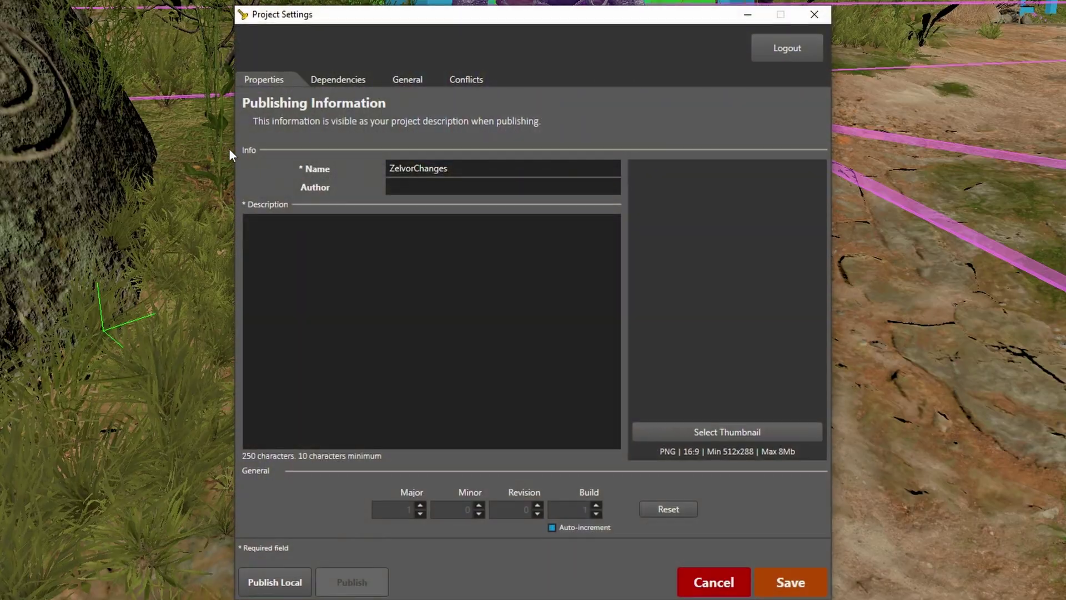
{"action": "left_click", "coordinate": [285, 583]}
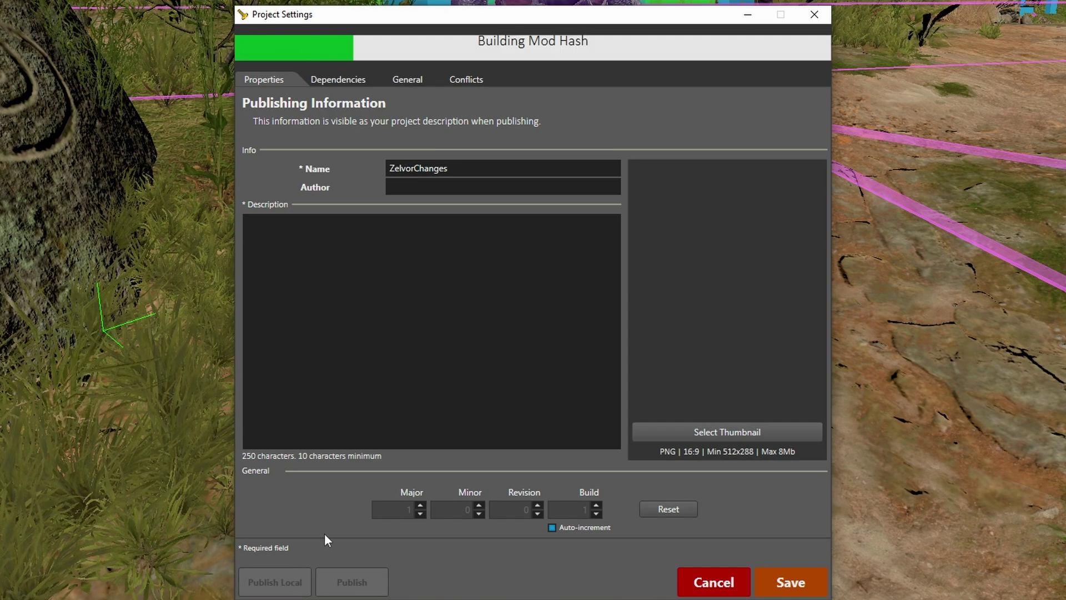